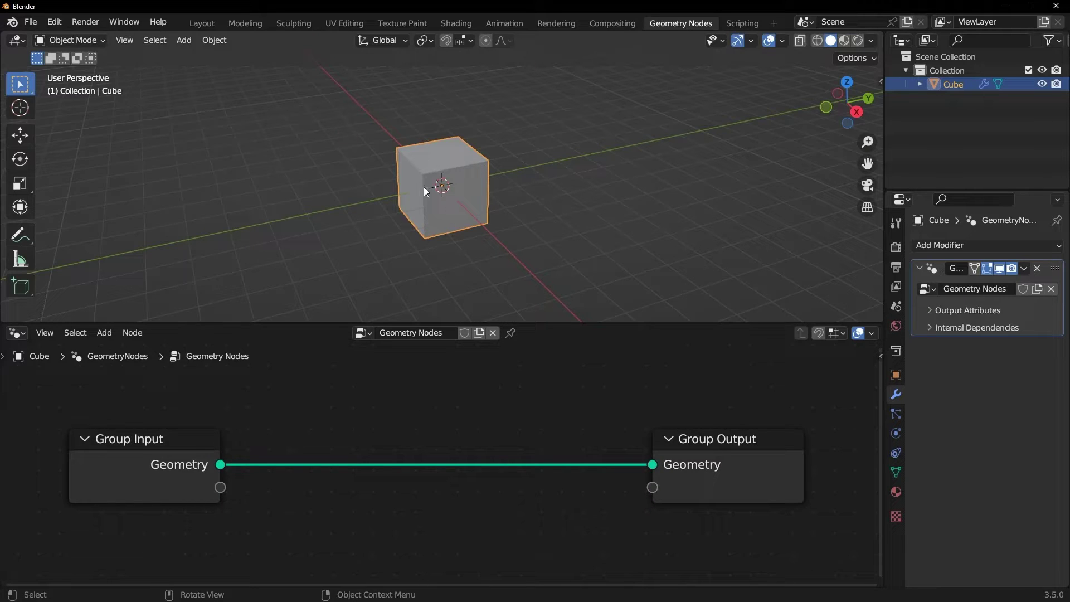
# Step: Insert a Mesh to Curve node on the link between Group Input and Group Output
pyautogui.scroll(5, 442, 194)
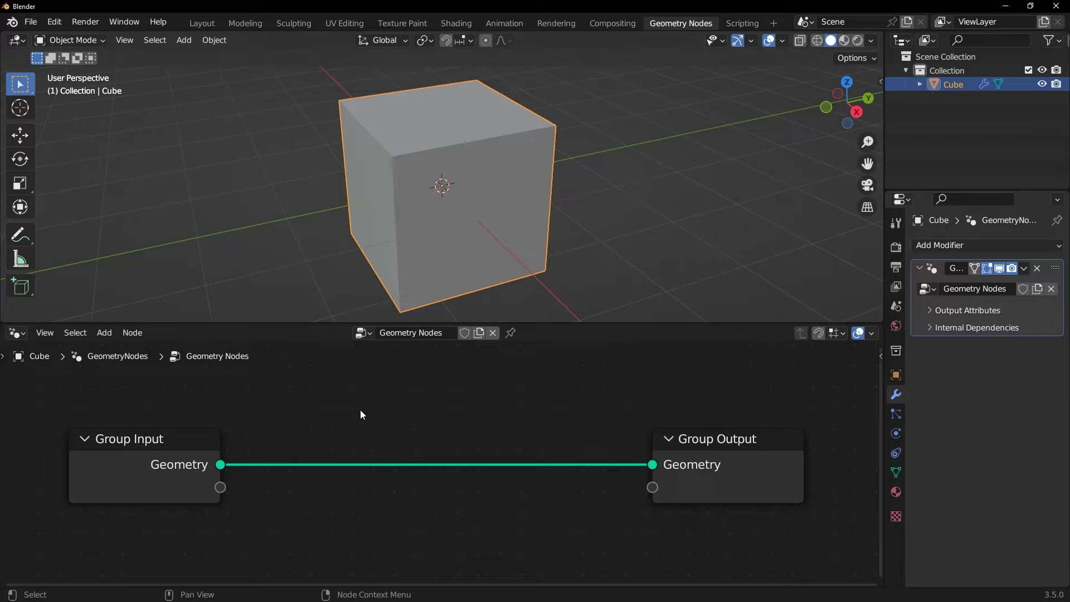
pyautogui.hotkey('shift', 'a')
pyautogui.write('s')
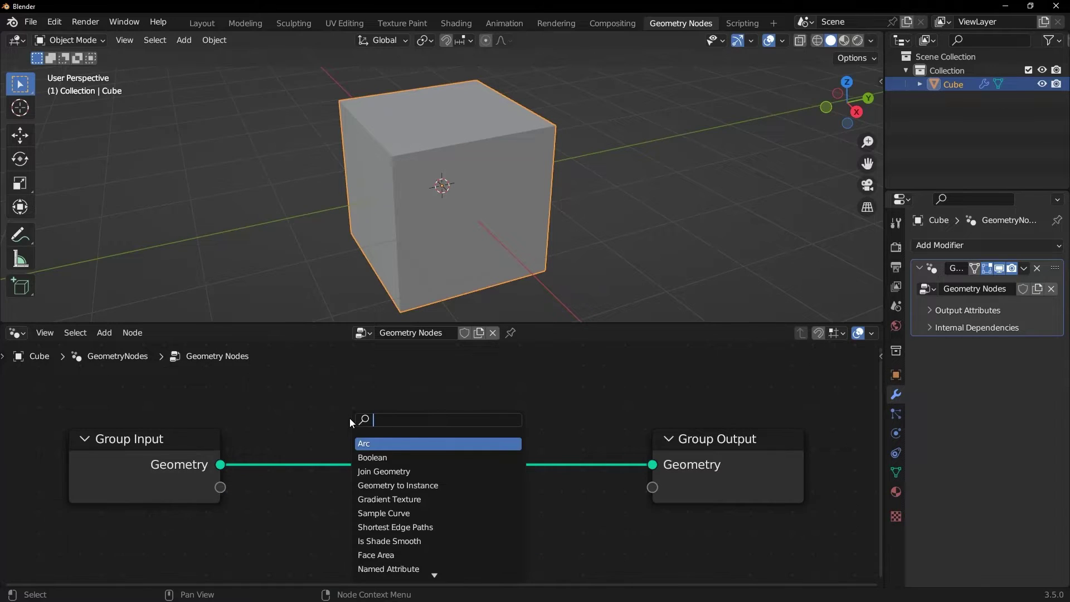
pyautogui.write('mesh to cur')
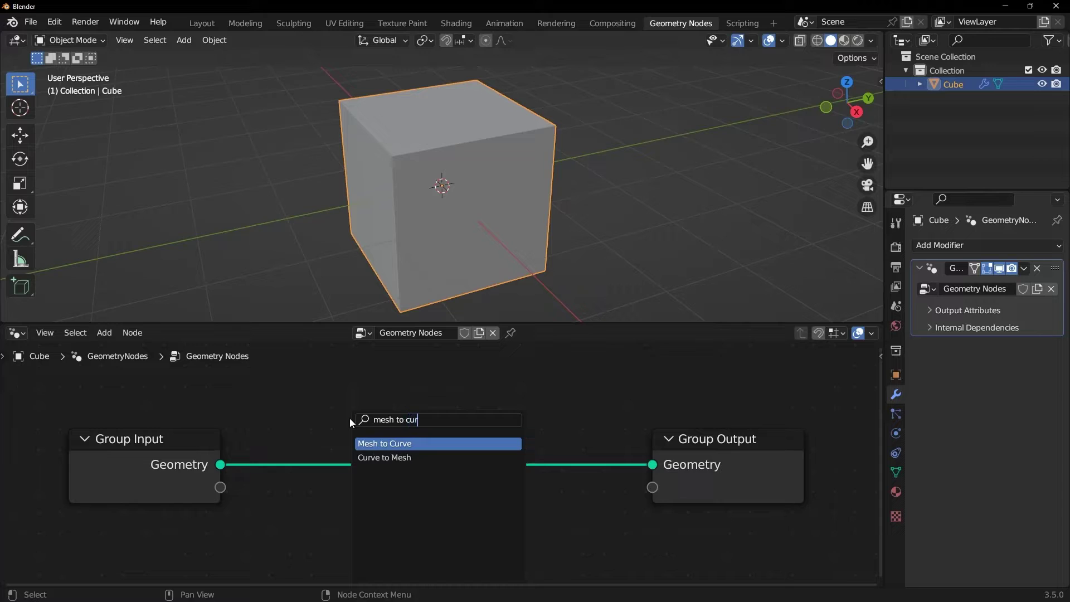
pyautogui.press('Return')
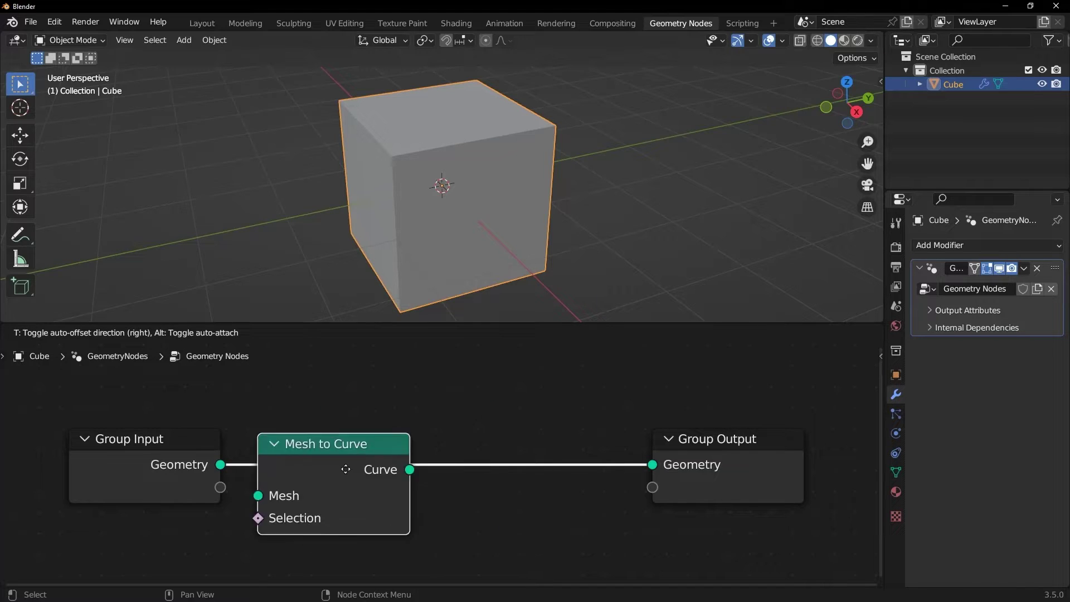
pyautogui.click(294, 438)
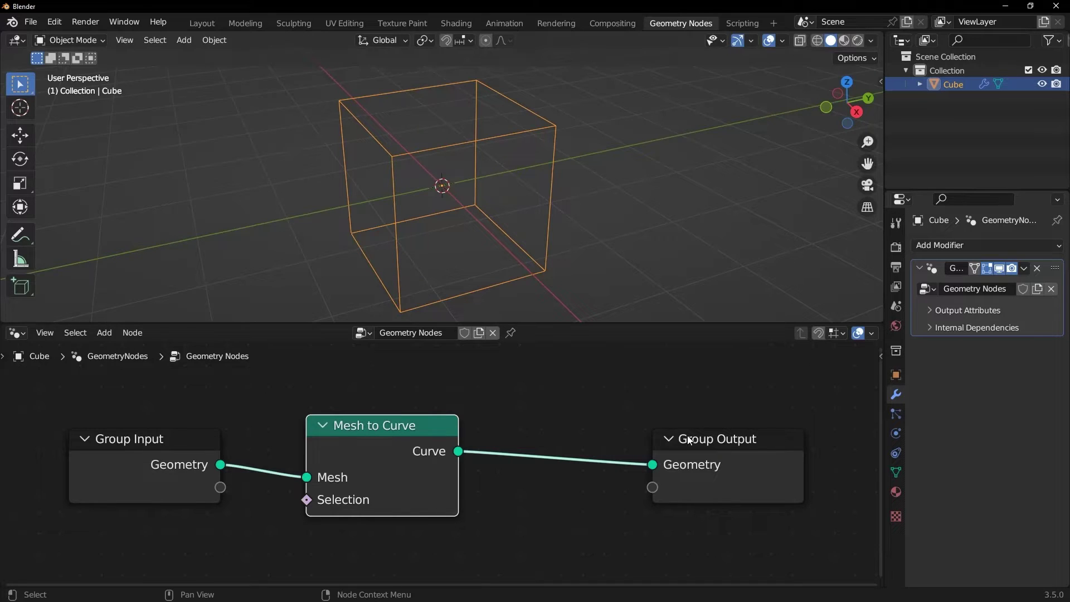
# Step: Make room before Group Output and insert a Curve to Mesh node after Mesh to Curve
pyautogui.moveTo(689, 441); pyautogui.dragTo(729, 428)
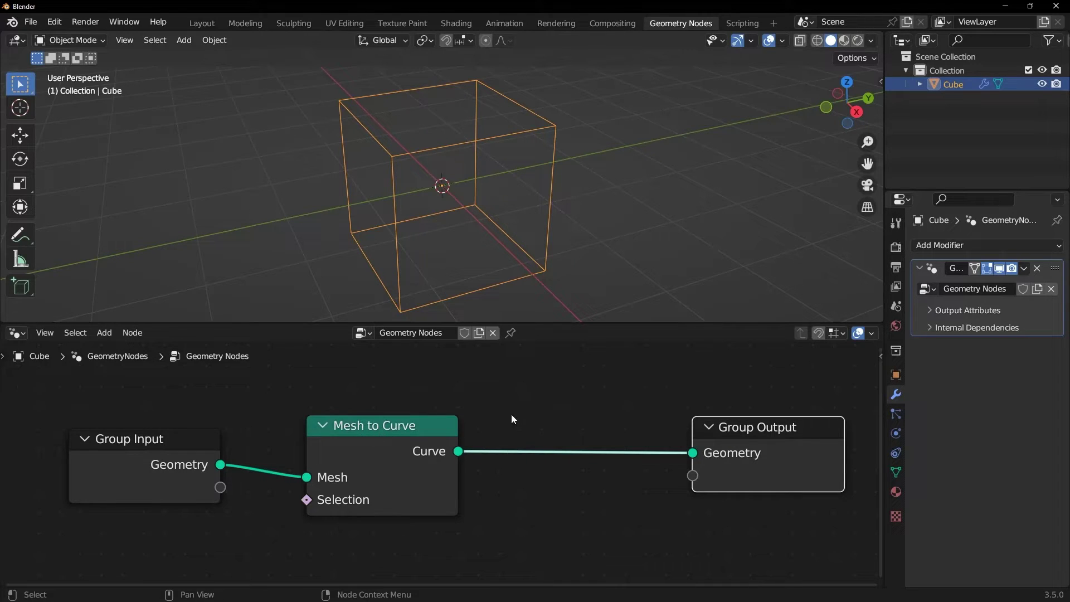
pyautogui.hotkey('shift', 'a')
pyautogui.write('c')
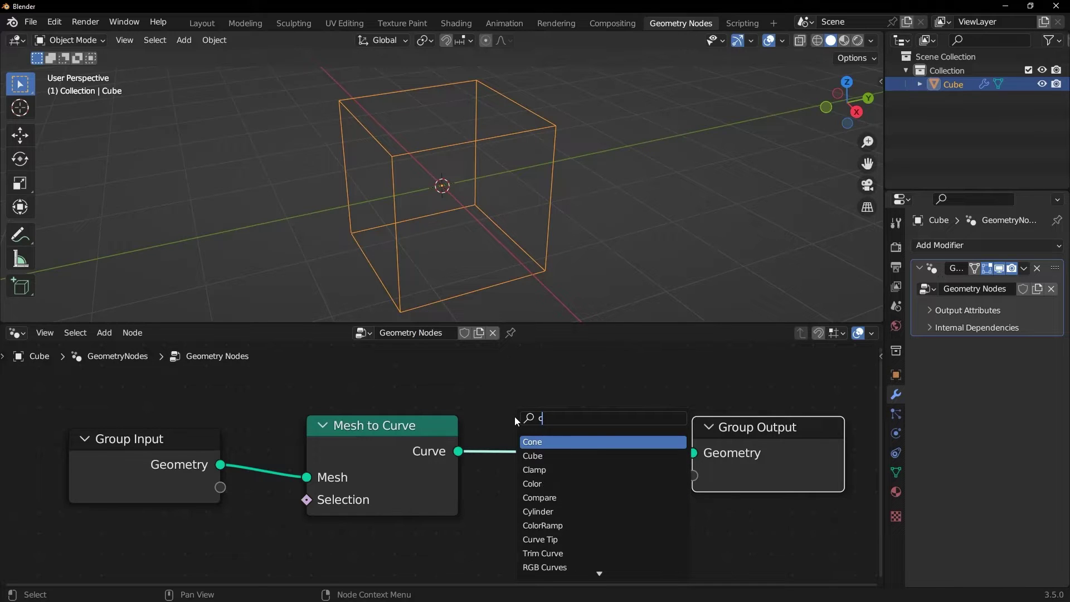
pyautogui.write('urve to mesh')
pyautogui.press('Return')
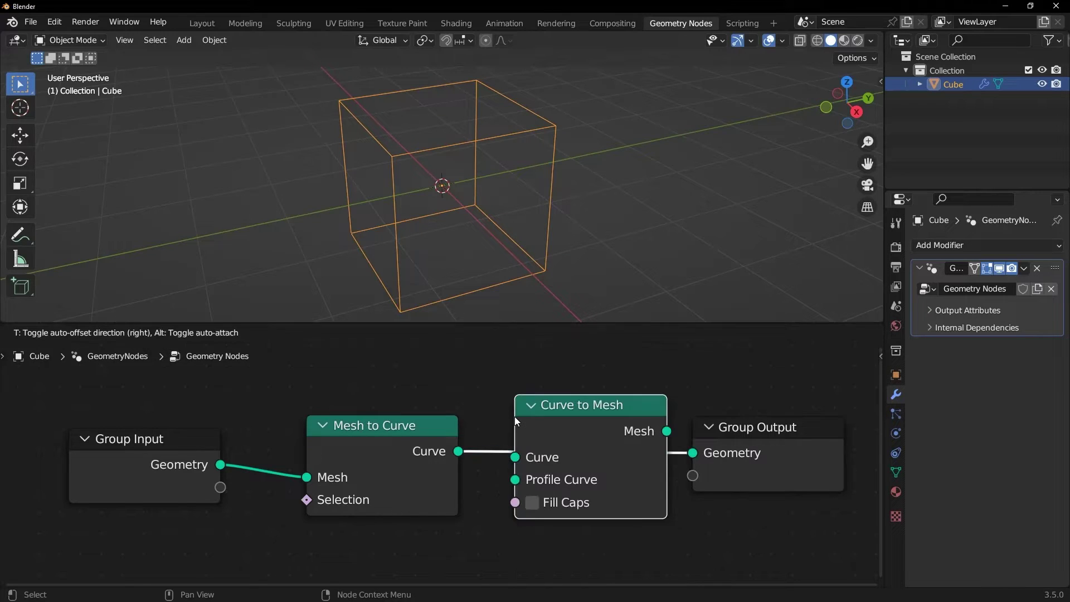
pyautogui.click(516, 423)
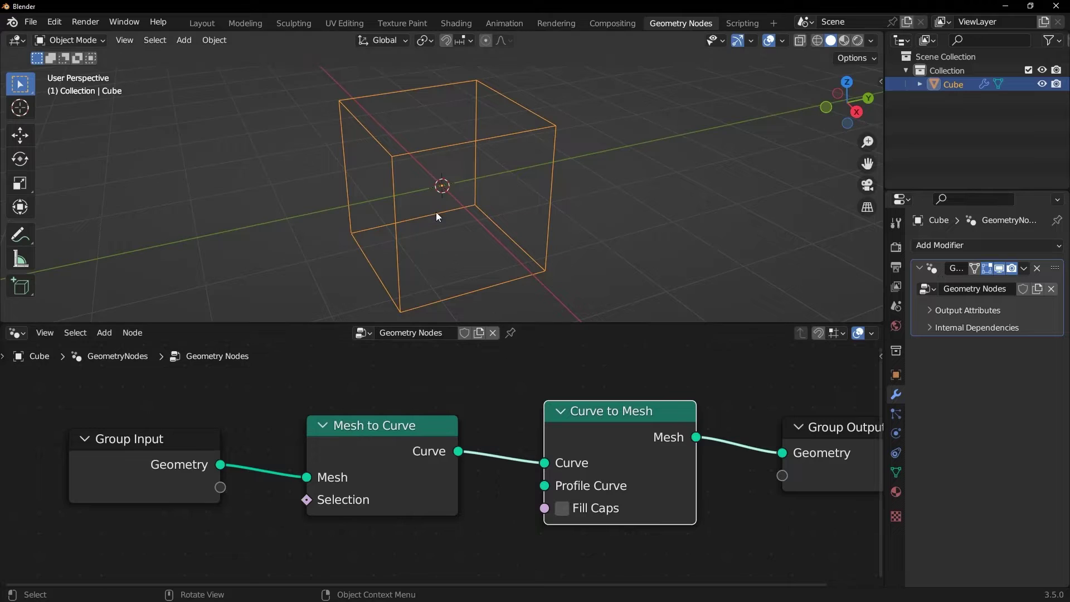
# Step: Add a Curve Circle node feeding the Profile Curve input of Curve to Mesh
pyautogui.moveTo(496, 532); pyautogui.dragTo(438, 448, button='middle')
pyautogui.scroll(-3, 451, 454)
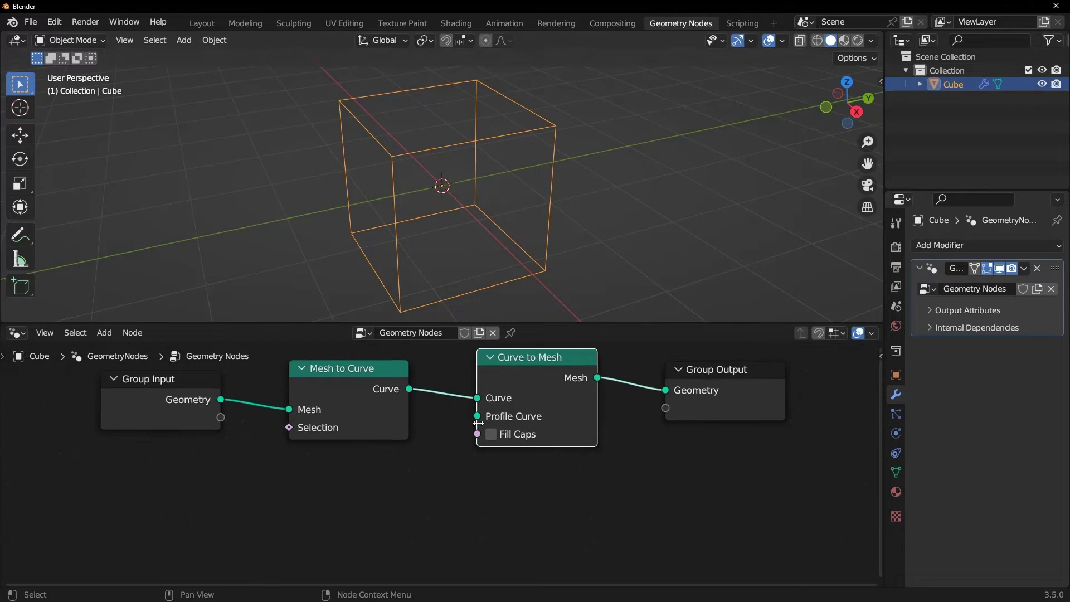
pyautogui.moveTo(478, 420); pyautogui.dragTo(369, 490)
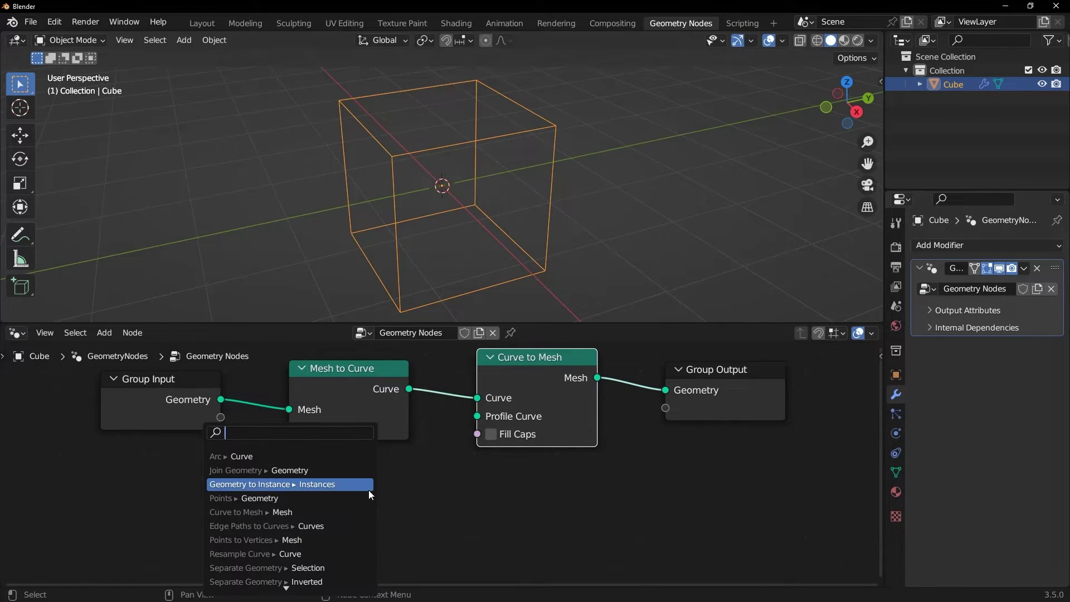
pyautogui.write('cirlce c')
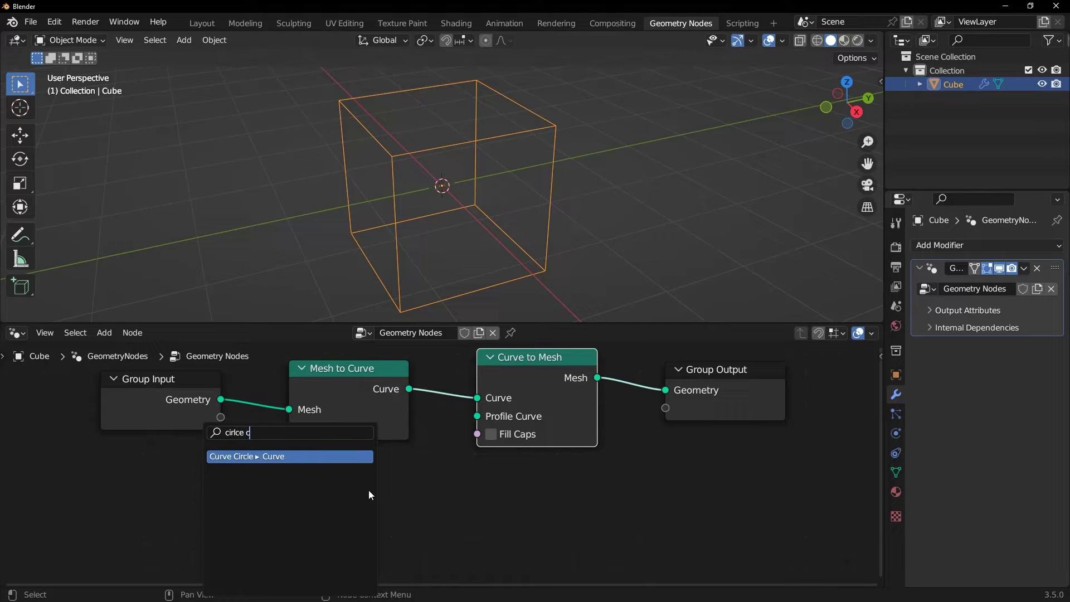
pyautogui.click(296, 457)
pyautogui.click(316, 469)
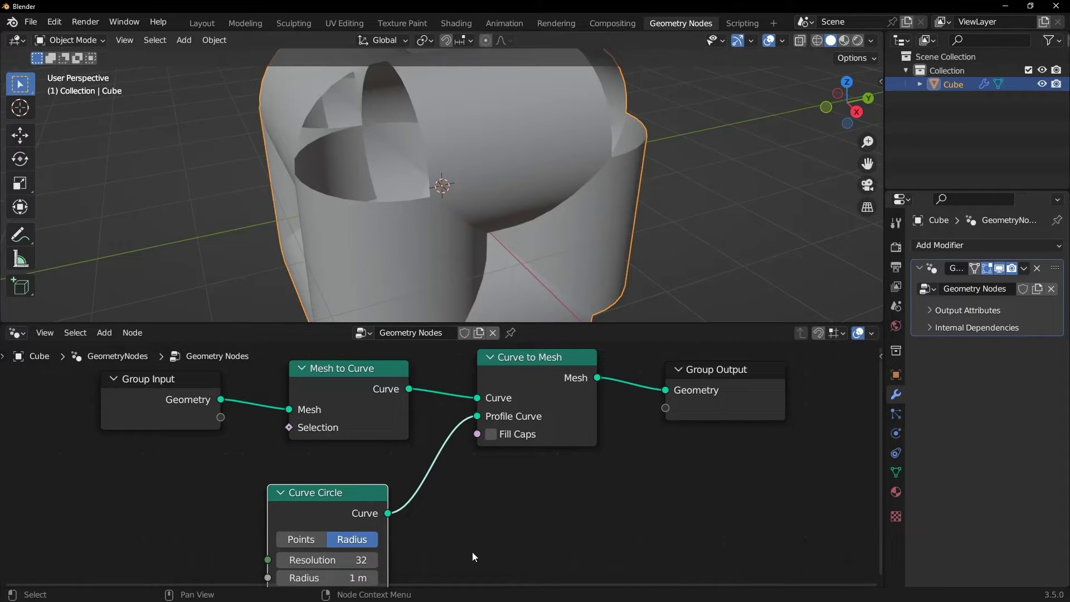
# Step: Set the Curve Circle's radius to 0.03 m
pyautogui.moveTo(473, 555); pyautogui.dragTo(490, 508, button='middle')
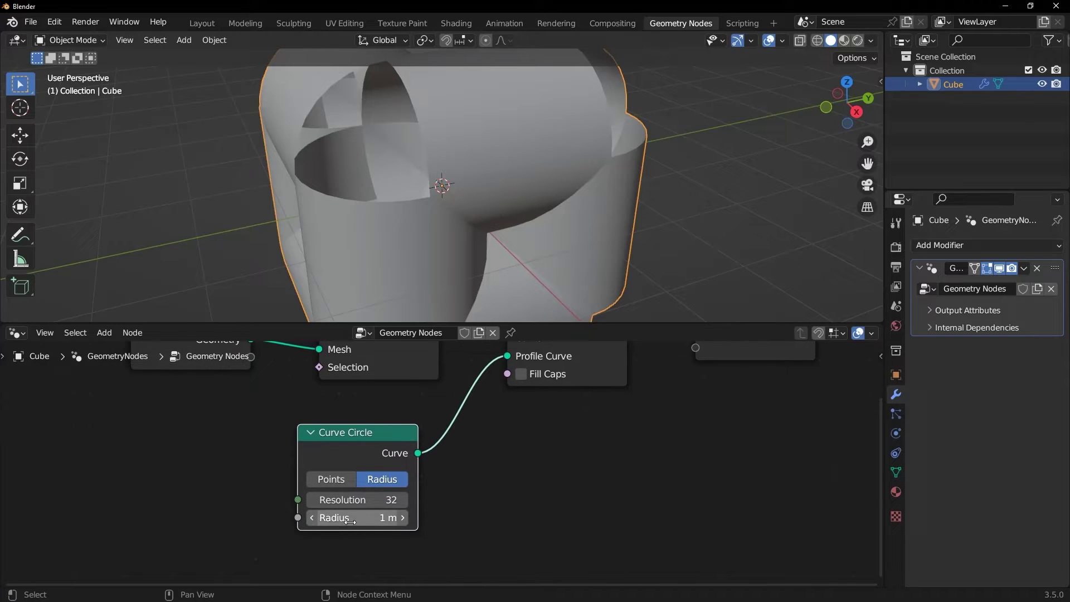
pyautogui.click(312, 518)
pyautogui.click(312, 518)
pyautogui.click(311, 517)
pyautogui.click(312, 518)
pyautogui.click(311, 518)
pyautogui.click(312, 518)
pyautogui.click(311, 518)
pyautogui.click(311, 518)
pyautogui.click(312, 518)
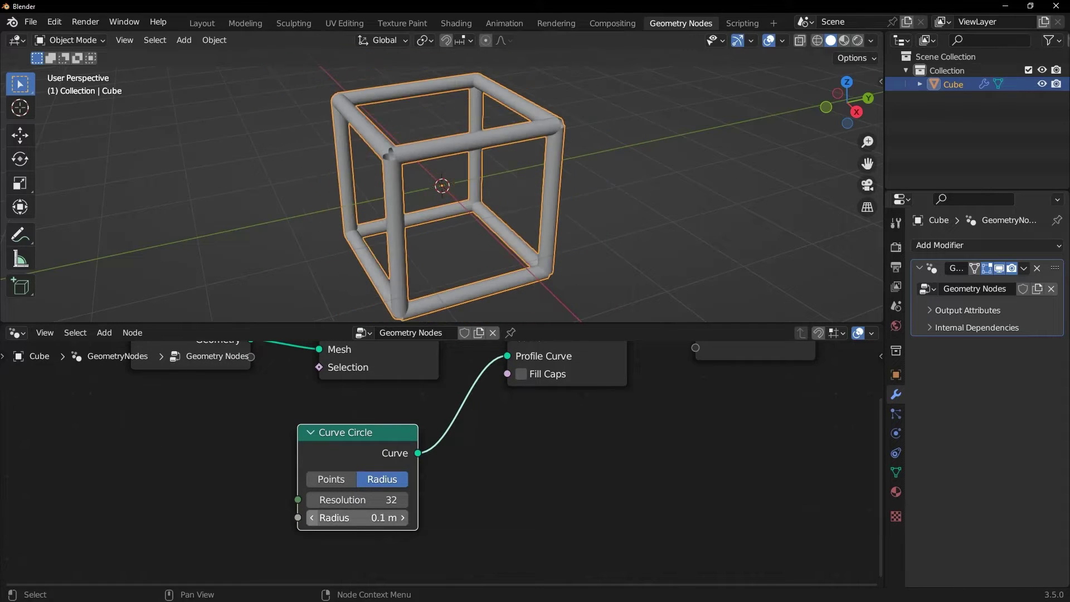
pyautogui.click(312, 517)
pyautogui.click(352, 518)
pyautogui.write('0')
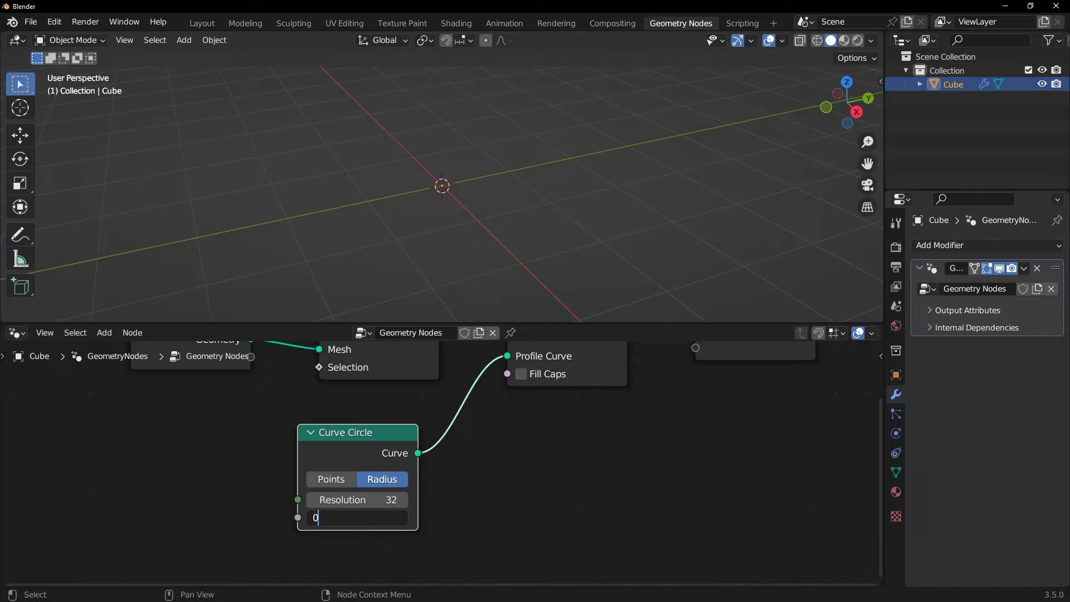
pyautogui.write('.03')
pyautogui.press('Return')
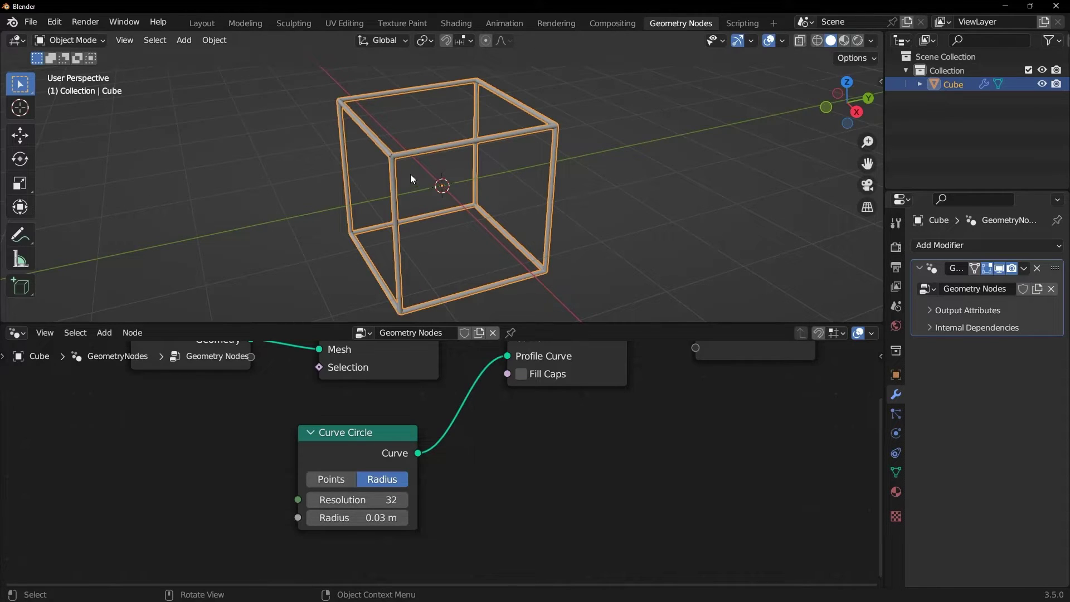
# Step: Inspect a corner of the wireframe cube and enable Fill Caps on the Curve to Mesh node
pyautogui.click(369, 185)
pyautogui.moveTo(283, 166); pyautogui.dragTo(383, 181, button='middle')
pyautogui.scroll(5, 364, 143)
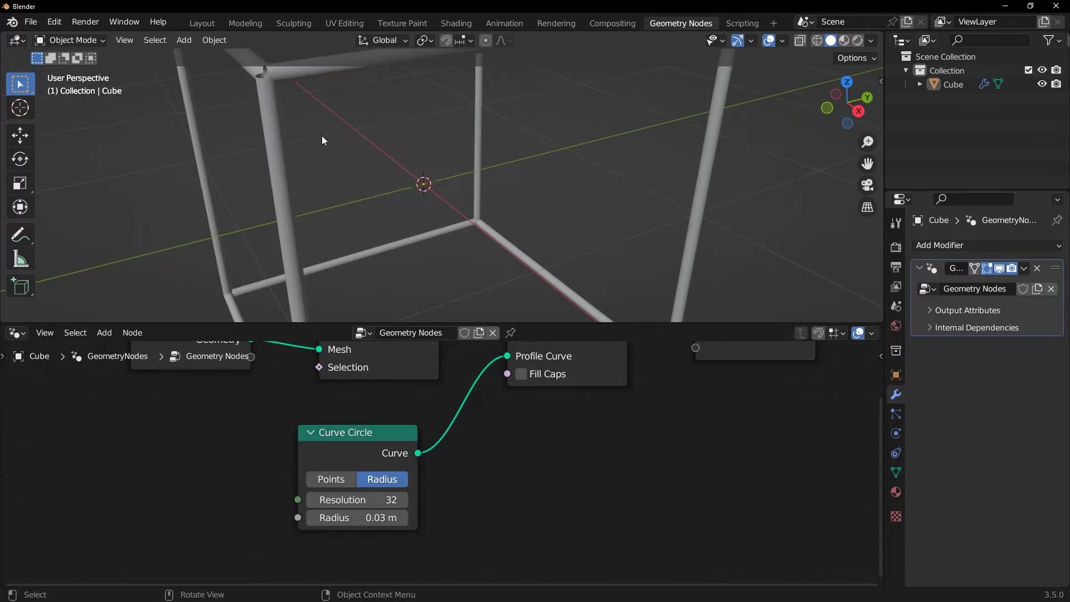
pyautogui.moveTo(322, 135); pyautogui.dragTo(441, 184, button='middle')
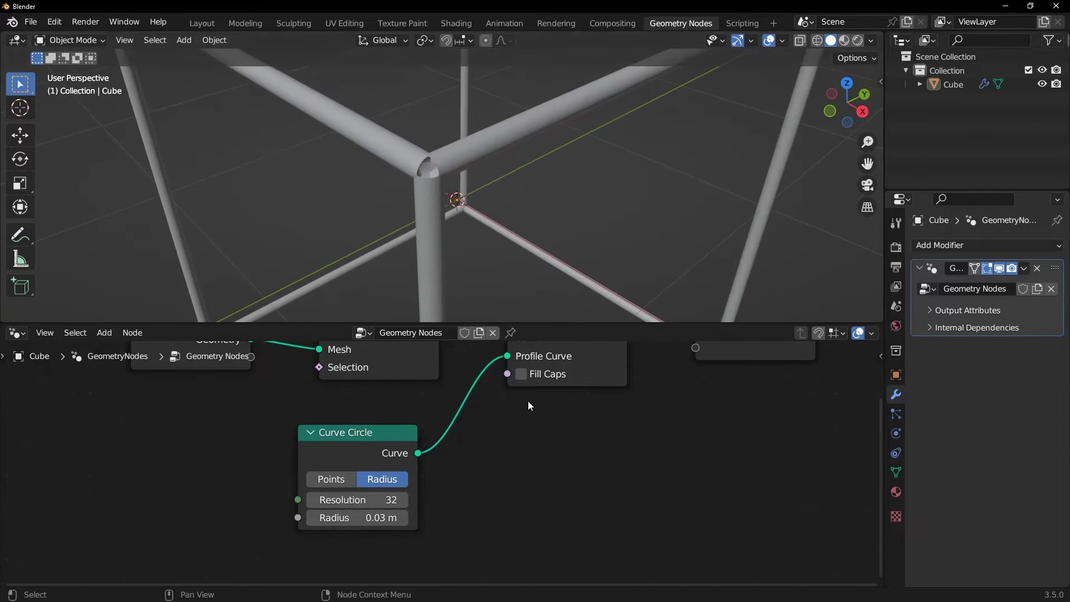
pyautogui.click(526, 375)
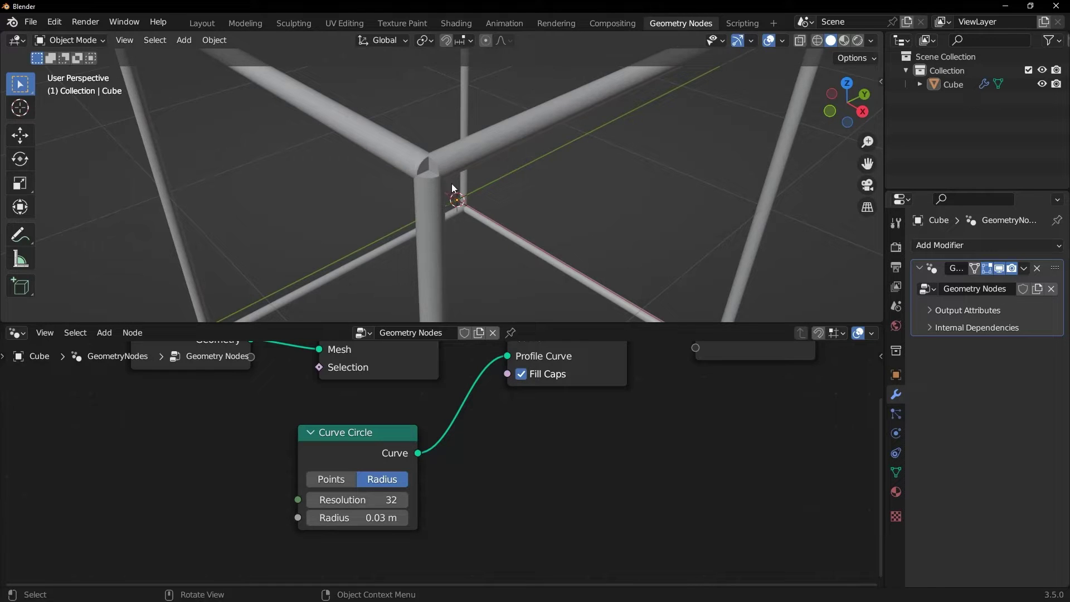
# Step: Move Group Output farther away and replace its link from Curve to Mesh with a Join Geometry node connected between them
pyautogui.press('Home')
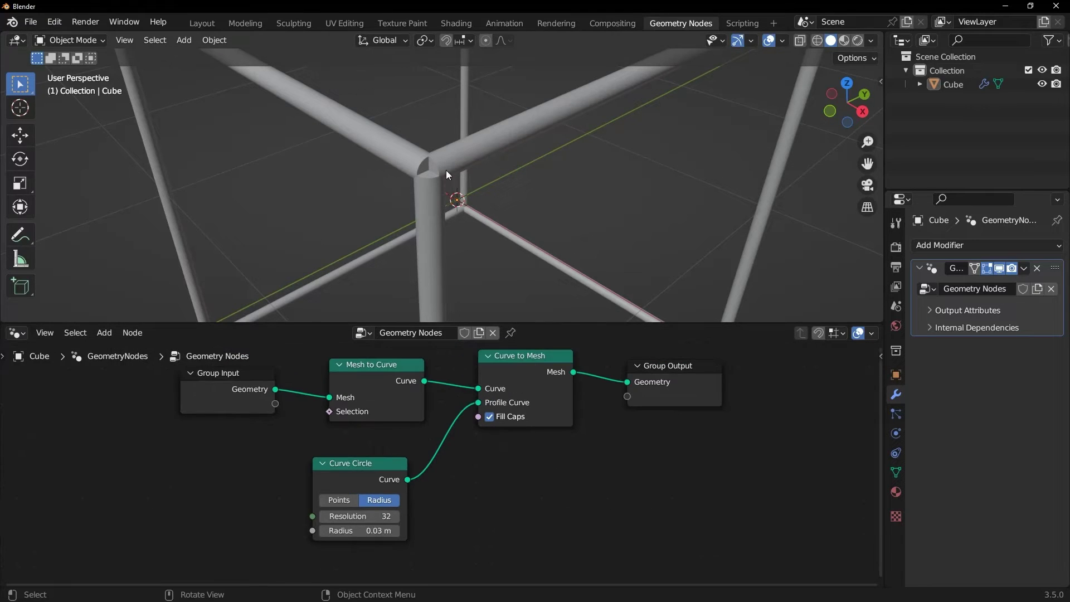
pyautogui.scroll(-8, 446, 169)
pyautogui.moveTo(658, 371); pyautogui.dragTo(604, 450, button='middle')
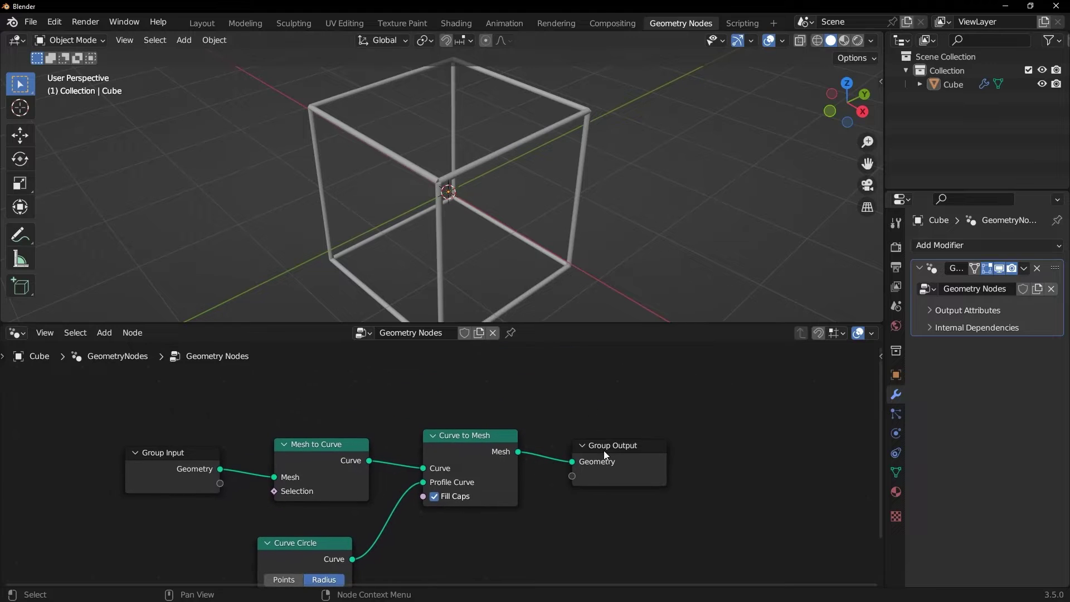
pyautogui.moveTo(607, 444); pyautogui.dragTo(772, 436)
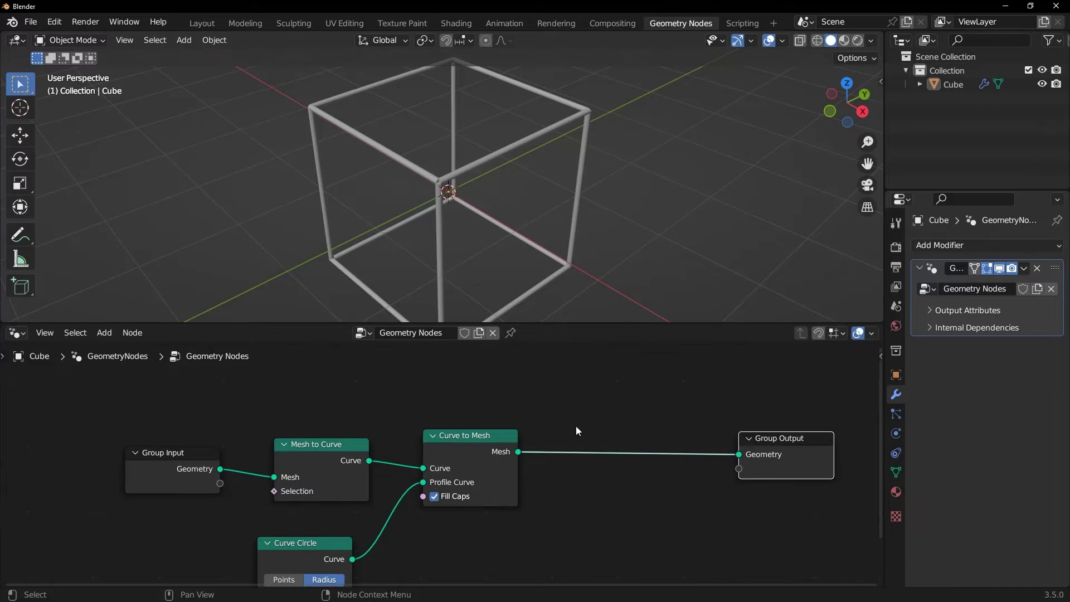
pyautogui.keyDown('ctrl'); pyautogui.moveTo(651, 442); pyautogui.dragTo(527, 454, button='right'); pyautogui.keyUp('ctrl')
pyautogui.moveTo(518, 451); pyautogui.dragTo(626, 411)
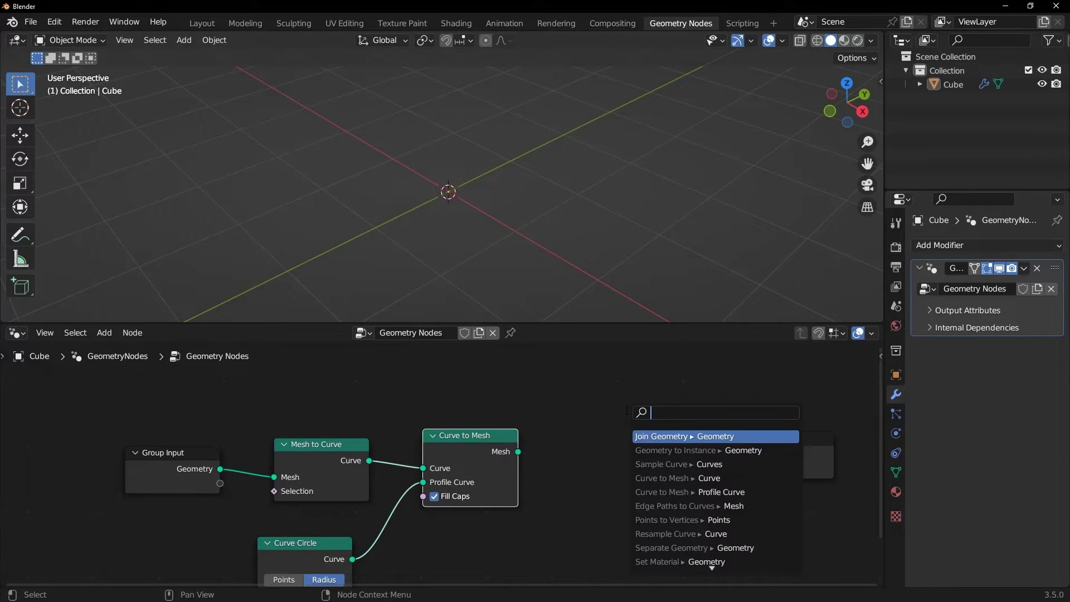
pyautogui.press('Return')
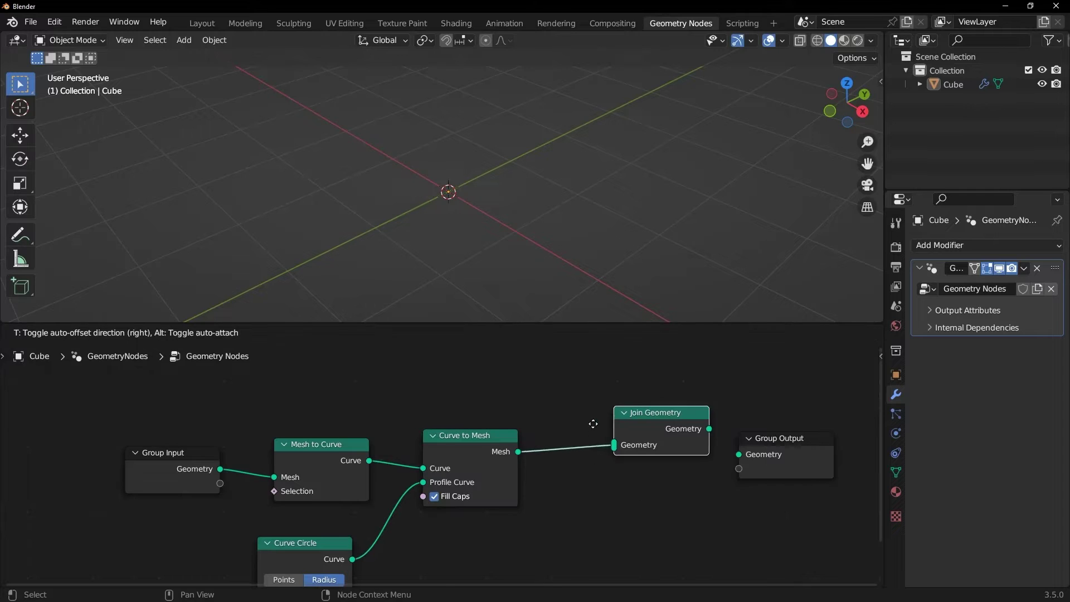
pyautogui.click(652, 449)
pyautogui.moveTo(701, 451); pyautogui.dragTo(736, 454)
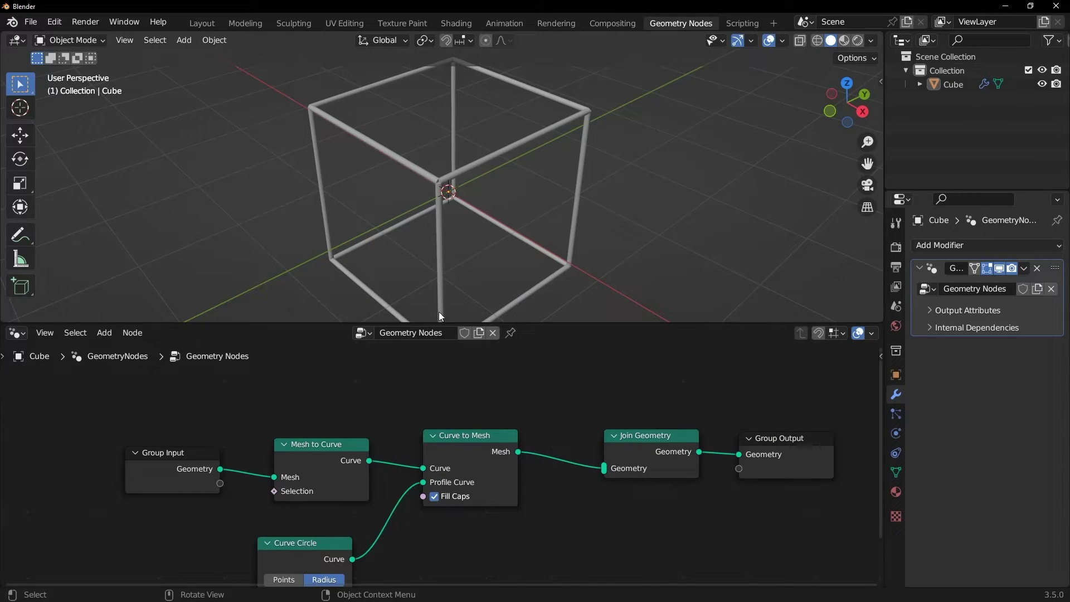
# Step: Add an Instance on Points node using the Group Input geometry as points, and connect its instances to Join Geometry
pyautogui.moveTo(220, 469); pyautogui.dragTo(379, 372)
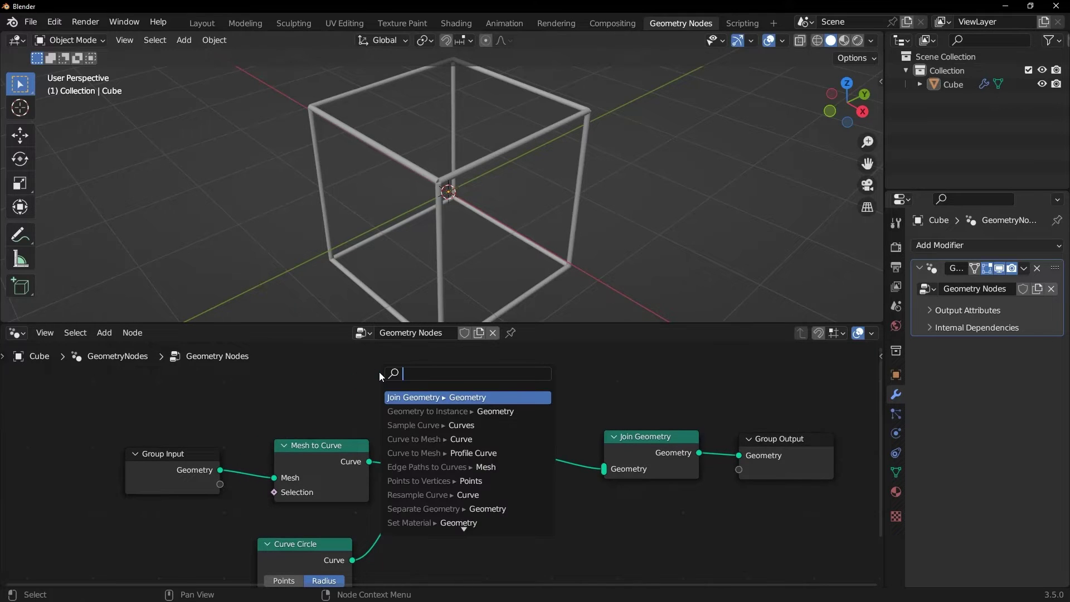
pyautogui.write('instance p')
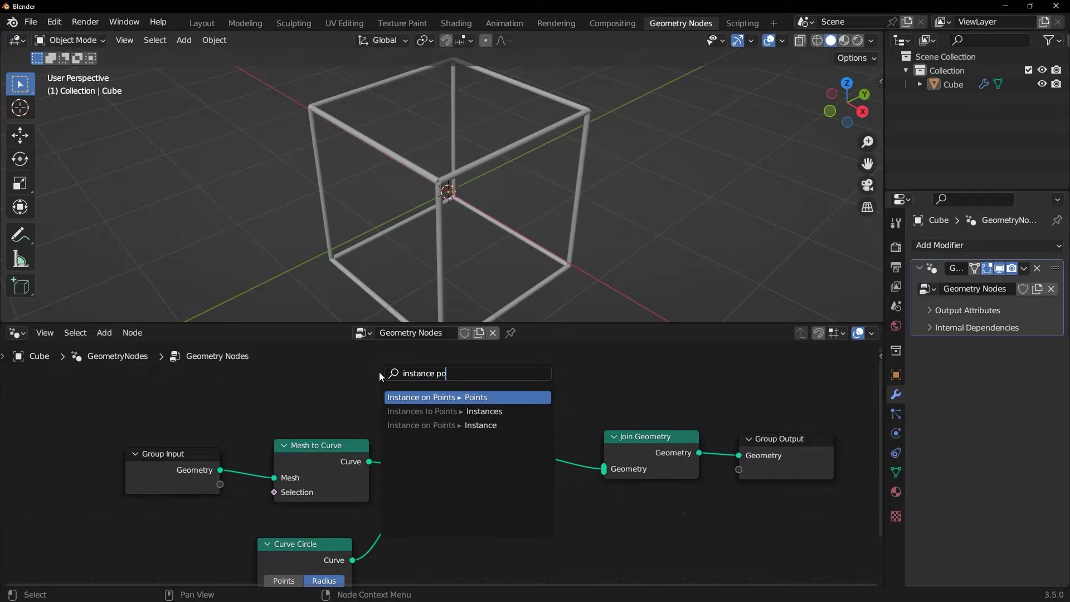
pyautogui.write('o')
pyautogui.press('Return')
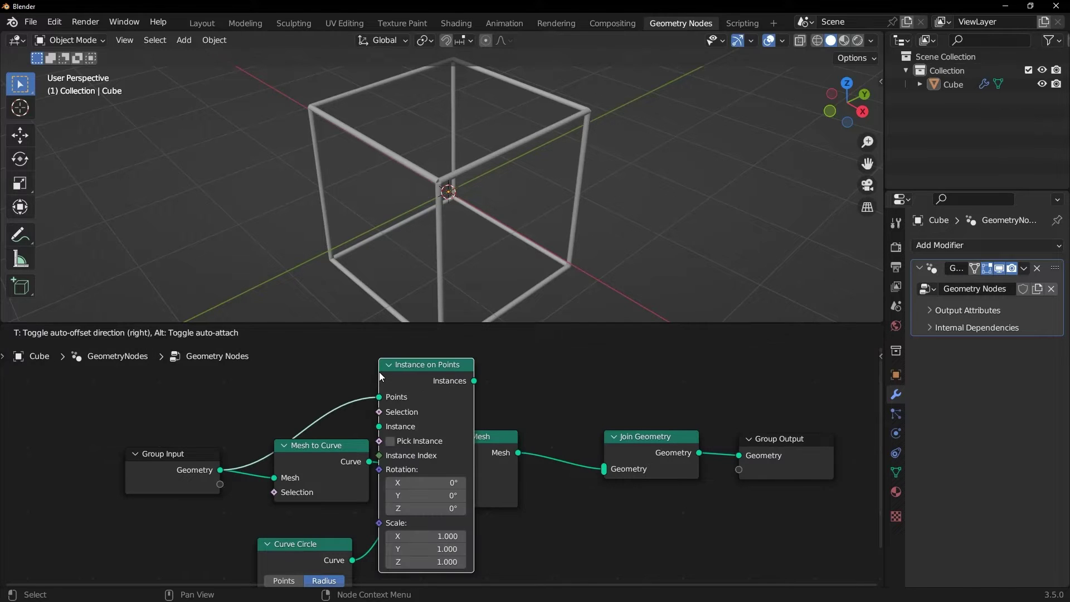
pyautogui.click(384, 395)
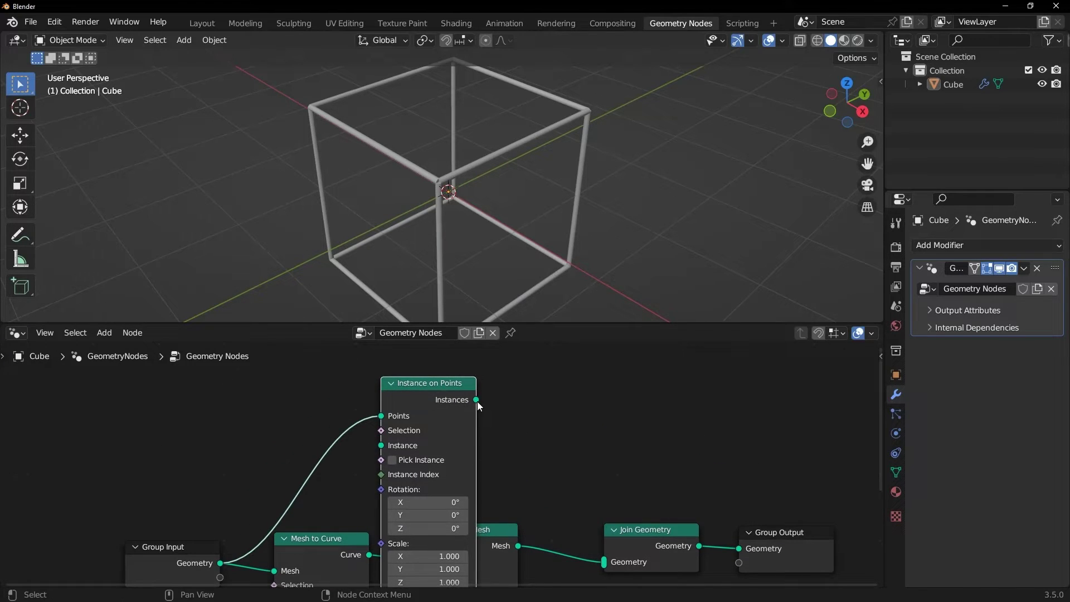
pyautogui.moveTo(478, 402); pyautogui.dragTo(607, 555)
pyautogui.moveTo(462, 441); pyautogui.dragTo(512, 464, button='middle')
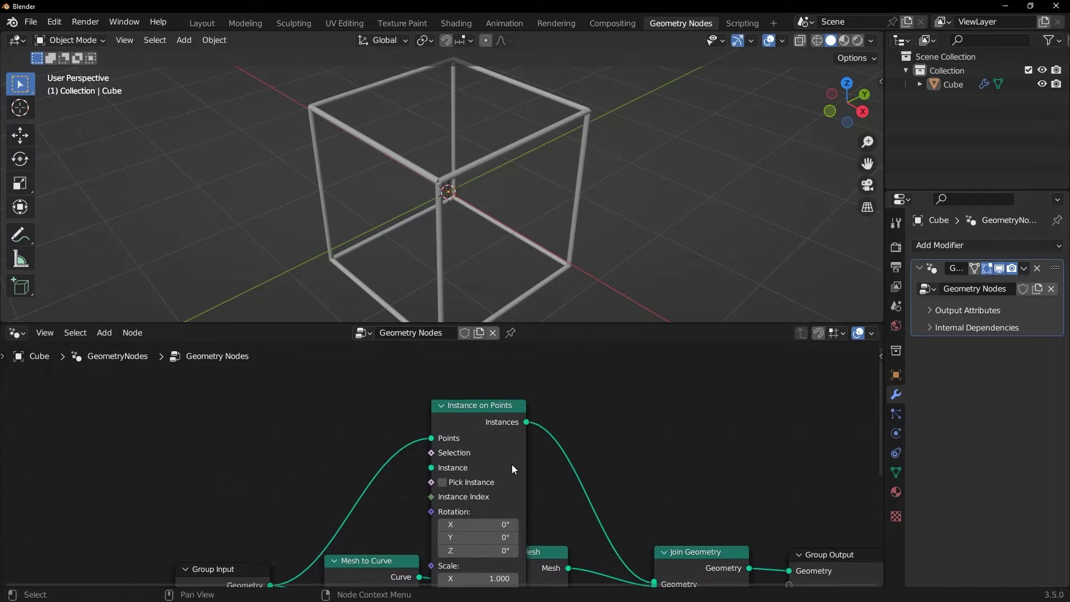
# Step: Add an Ico Sphere node feeding the Instance input of Instance on Points
pyautogui.moveTo(432, 471); pyautogui.dragTo(316, 430)
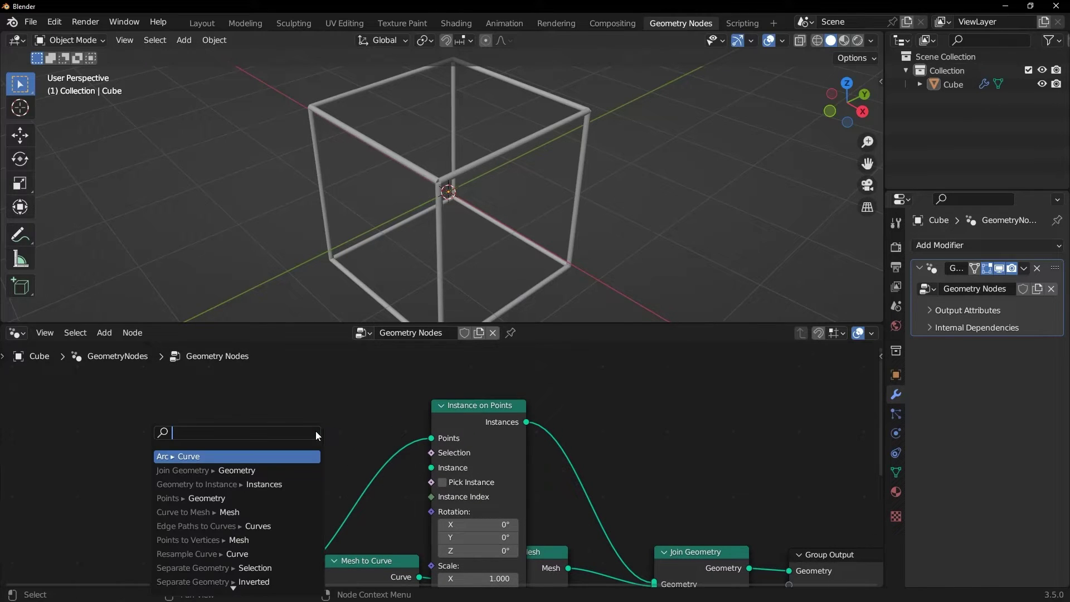
pyautogui.write('ico')
pyautogui.press('Return')
pyautogui.click(316, 430)
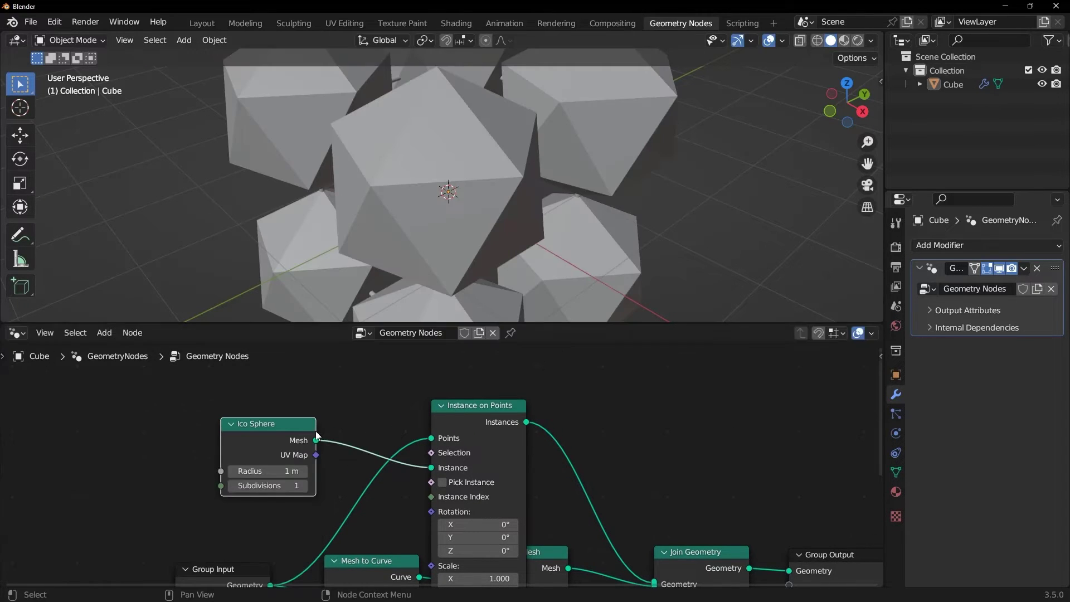
# Step: Select the cube object and set the Ico Sphere's radius to 0.2 m
pyautogui.moveTo(382, 173); pyautogui.dragTo(440, 251, button='middle')
pyautogui.click(424, 267)
pyautogui.moveTo(229, 473); pyautogui.dragTo(187, 472)
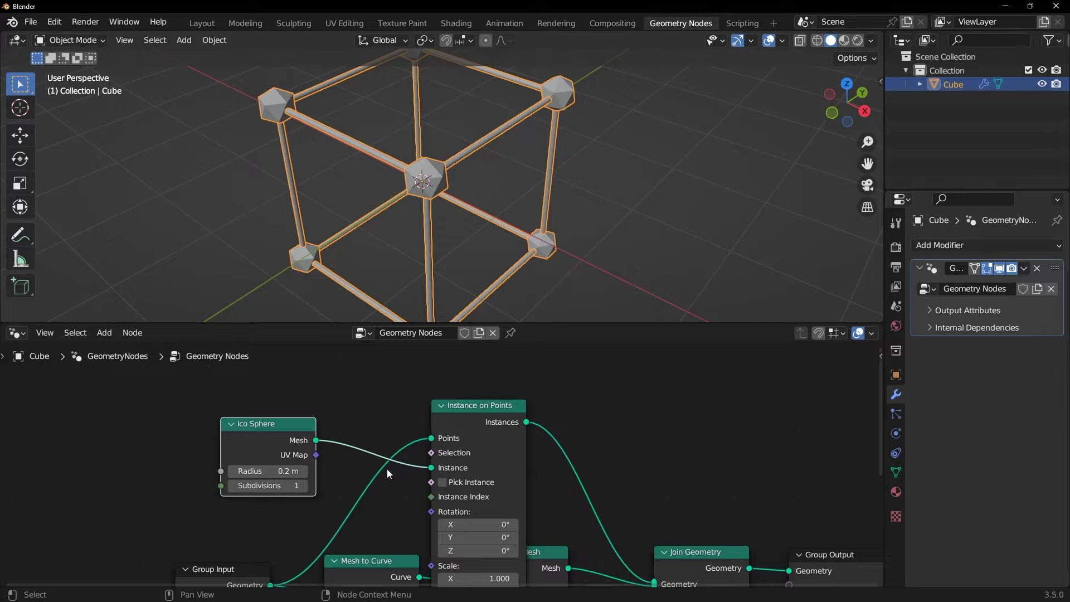
pyautogui.press('Home')
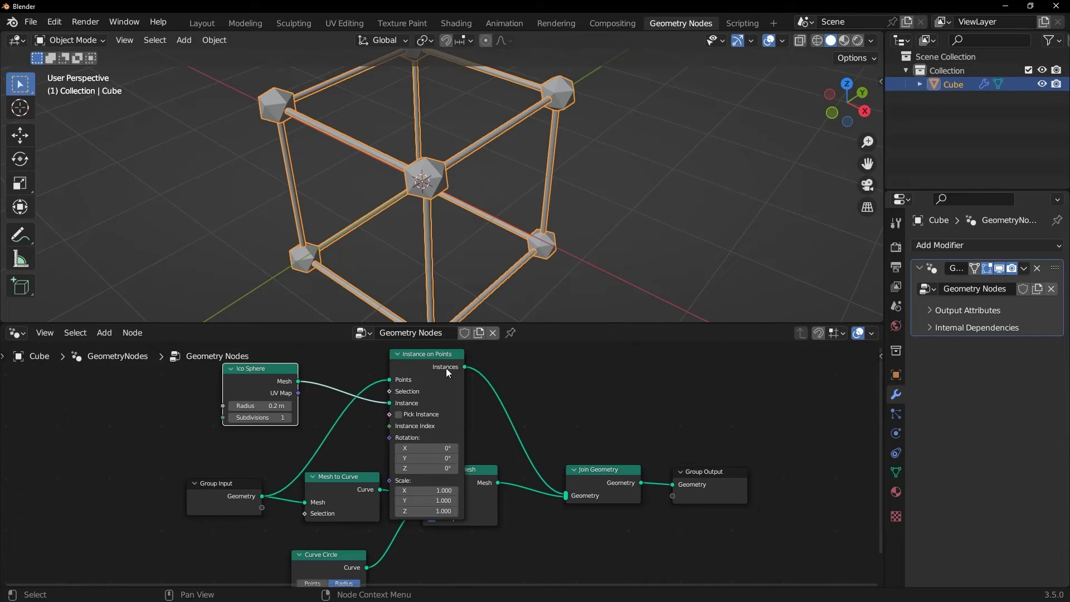
# Step: Rearrange the nodes so Mesh to Curve, Curve Circle and Curve to Mesh sit below Instance on Points, with Ico Sphere closer to it
pyautogui.scroll(-1, 496, 483)
pyautogui.moveTo(494, 530); pyautogui.dragTo(473, 460, button='middle')
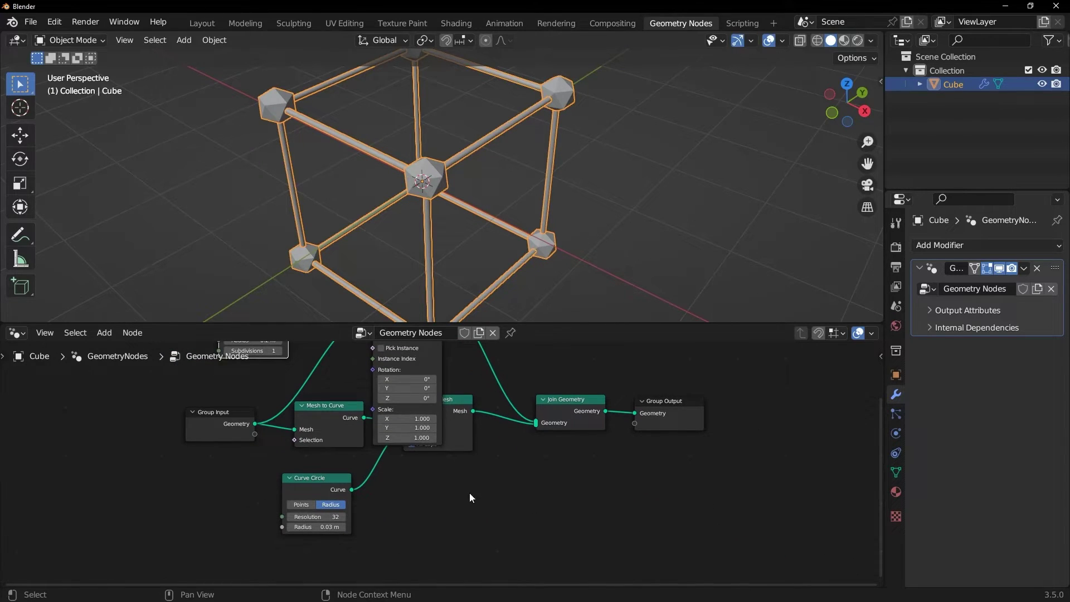
pyautogui.moveTo(460, 399); pyautogui.dragTo(474, 454)
pyautogui.moveTo(328, 491); pyautogui.dragTo(329, 520)
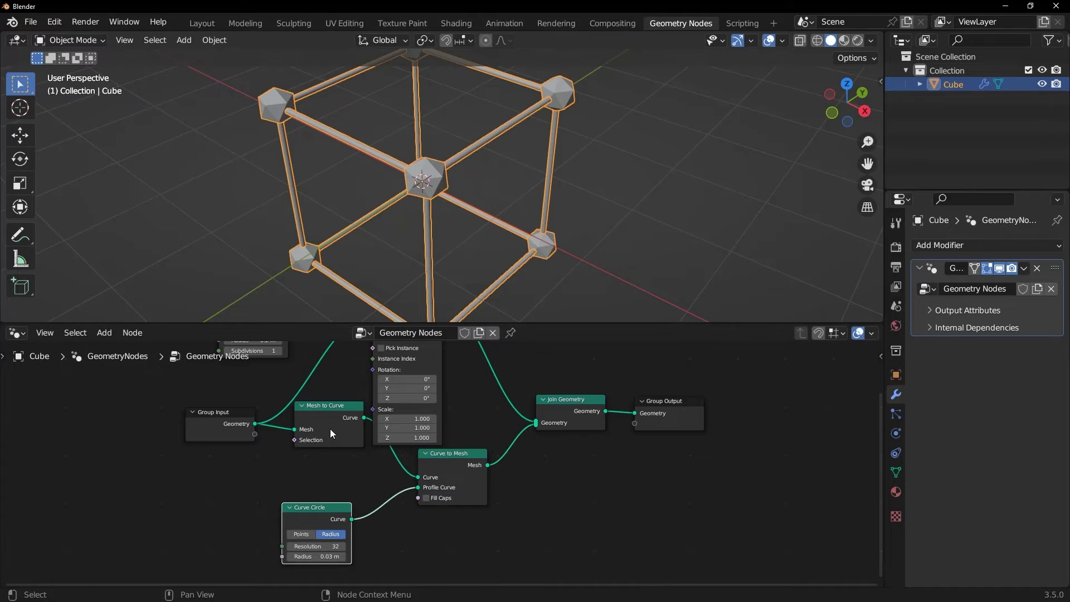
pyautogui.moveTo(330, 432); pyautogui.dragTo(323, 478)
pyautogui.scroll(-1, 459, 410)
pyautogui.moveTo(460, 410); pyautogui.dragTo(460, 483, button='middle')
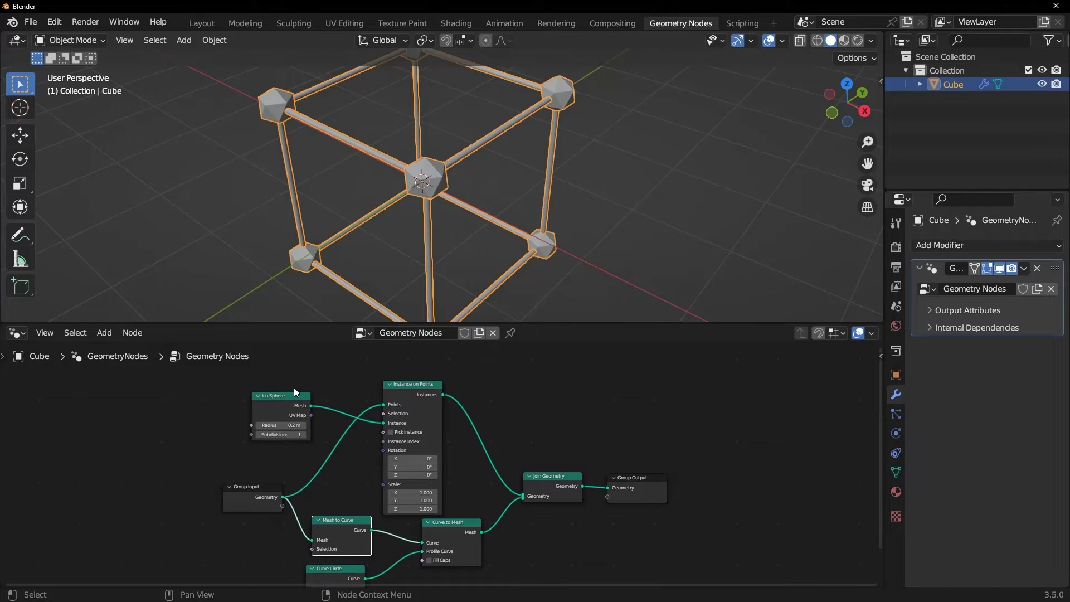
pyautogui.moveTo(296, 393); pyautogui.dragTo(319, 388)
# Step: Set the Ico Sphere's subdivisions to 4 and its radius to 0.04 m
pyautogui.scroll(4, 442, 167)
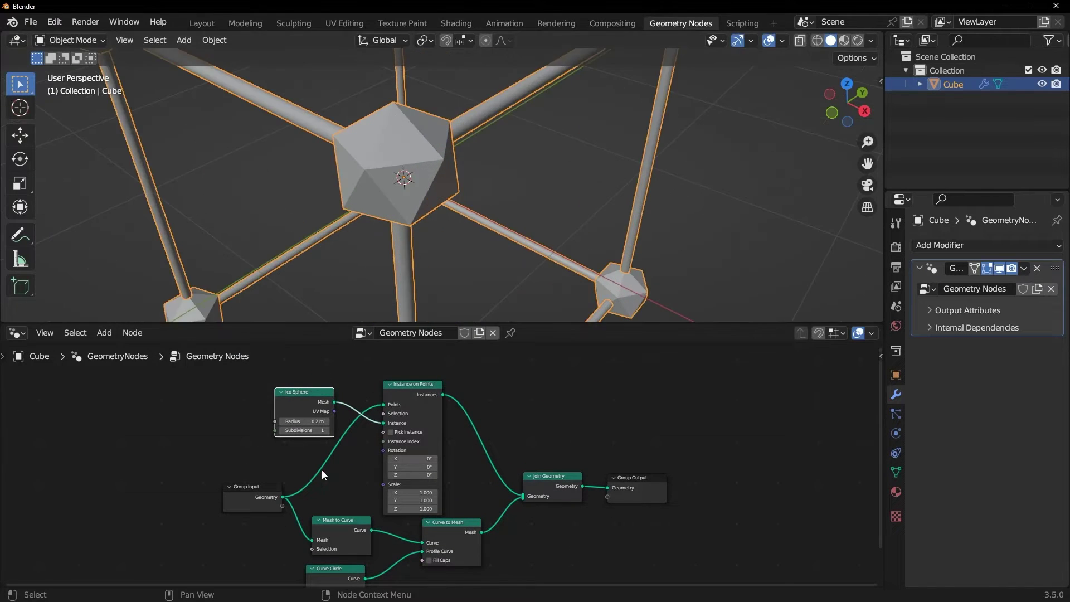
pyautogui.scroll(6, 304, 419)
pyautogui.moveTo(316, 420); pyautogui.dragTo(433, 497, button='middle')
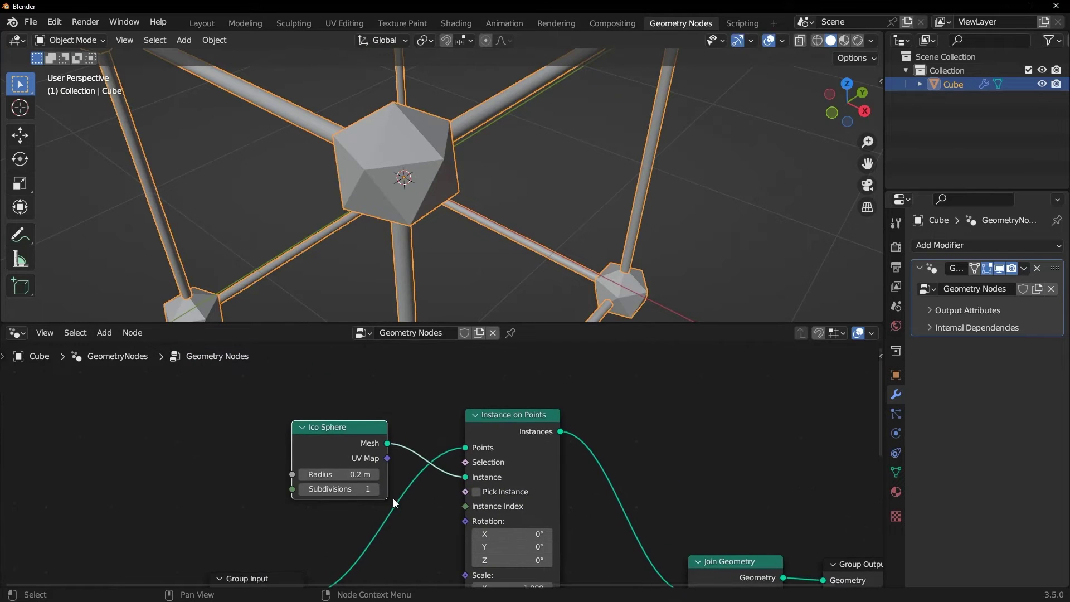
pyautogui.moveTo(374, 486); pyautogui.dragTo(402, 486)
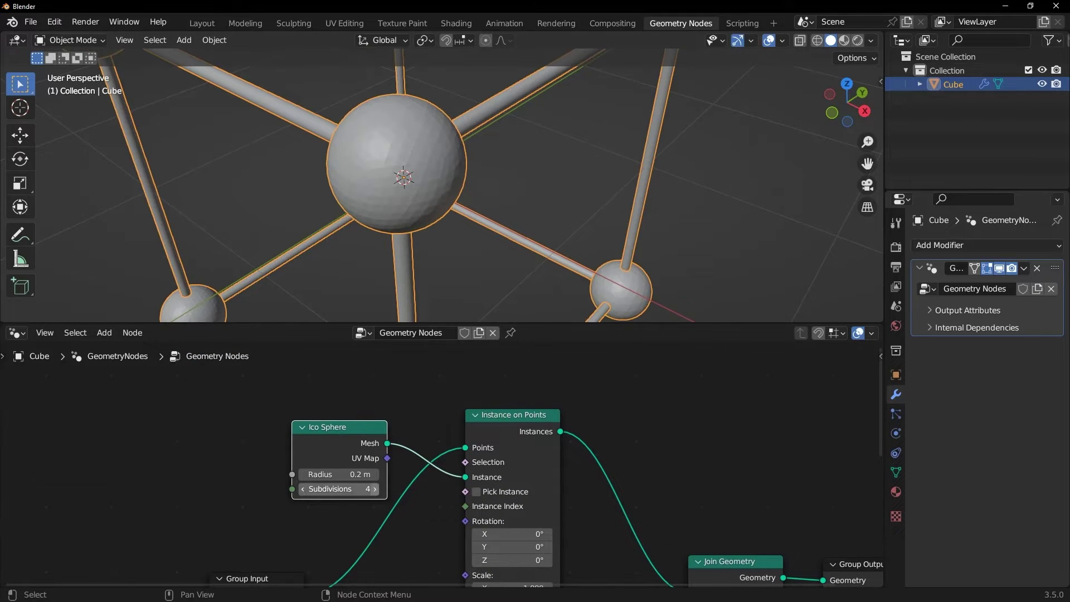
pyautogui.click(340, 475)
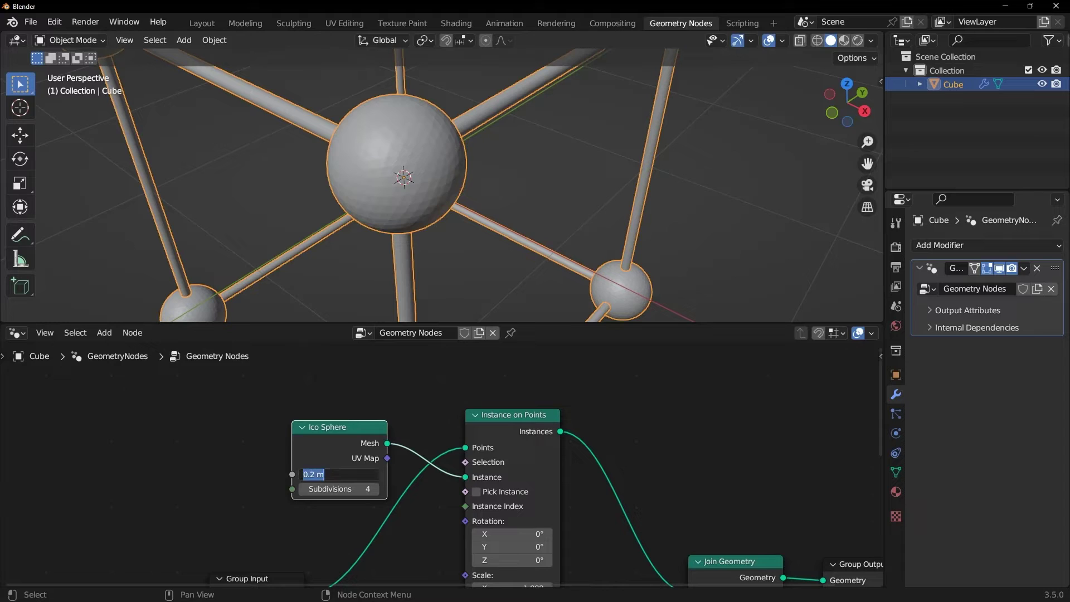
pyautogui.write('0.04')
pyautogui.press('Return')
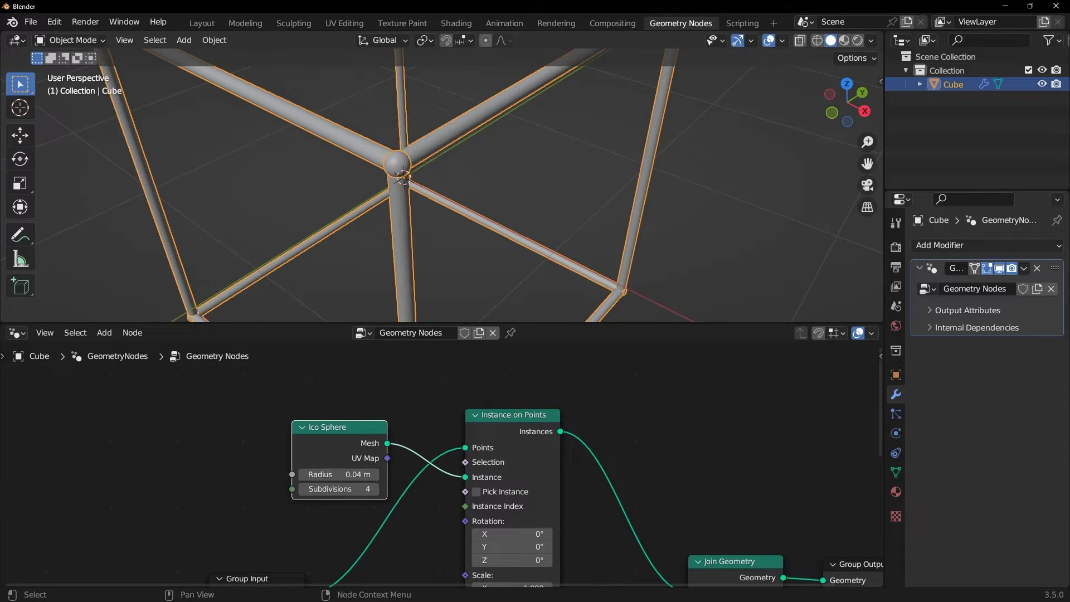
# Step: Move the Group Input node away from the other nodes to make room for another node beside it
pyautogui.click(324, 167)
pyautogui.scroll(-5, 323, 207)
pyautogui.moveTo(347, 232); pyautogui.dragTo(425, 246, button='middle')
pyautogui.click(425, 245)
pyautogui.moveTo(495, 313); pyautogui.dragTo(527, 264, button='middle')
pyautogui.press('Home')
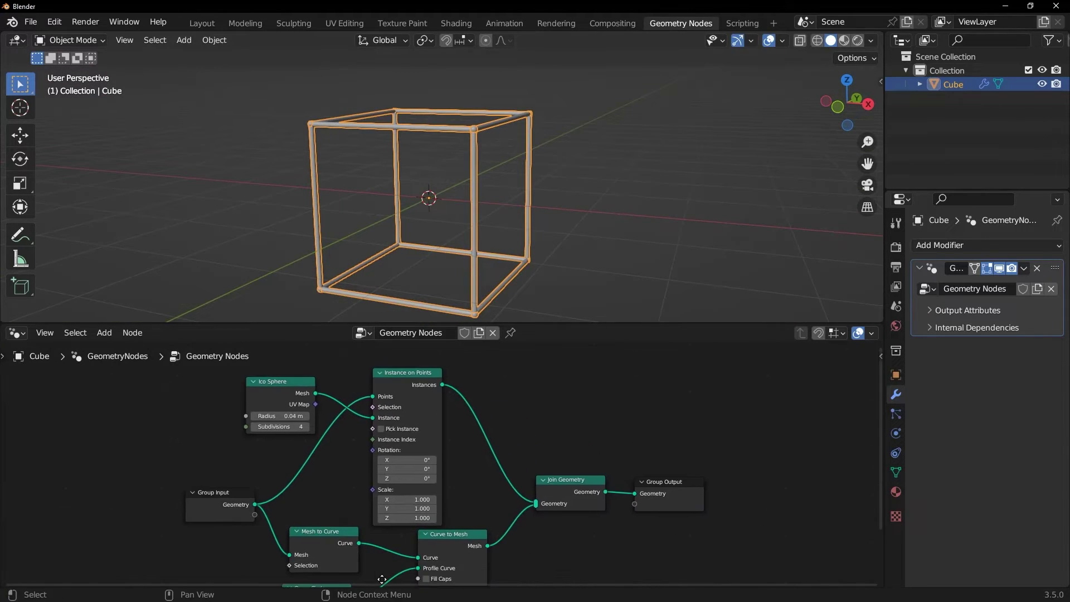
pyautogui.moveTo(382, 580); pyautogui.dragTo(502, 587, button='middle')
pyautogui.moveTo(366, 504); pyautogui.dragTo(203, 468)
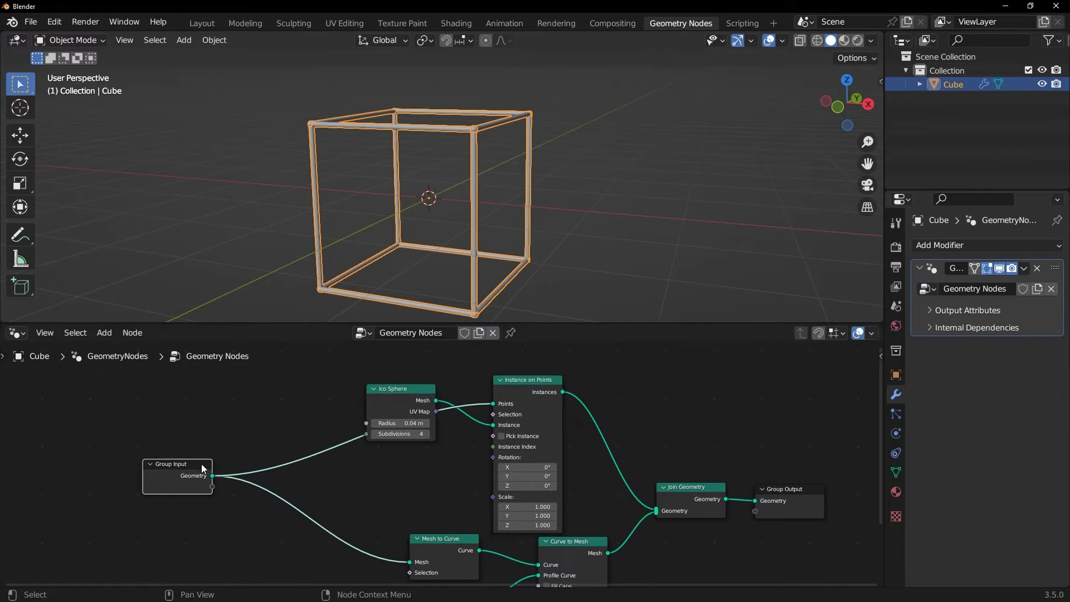
# Step: Add a Grid node and use its mesh instead of Group Input for both Instance on Points and Mesh to Curve
pyautogui.hotkey('shift', 'a')
pyautogui.write('gr')
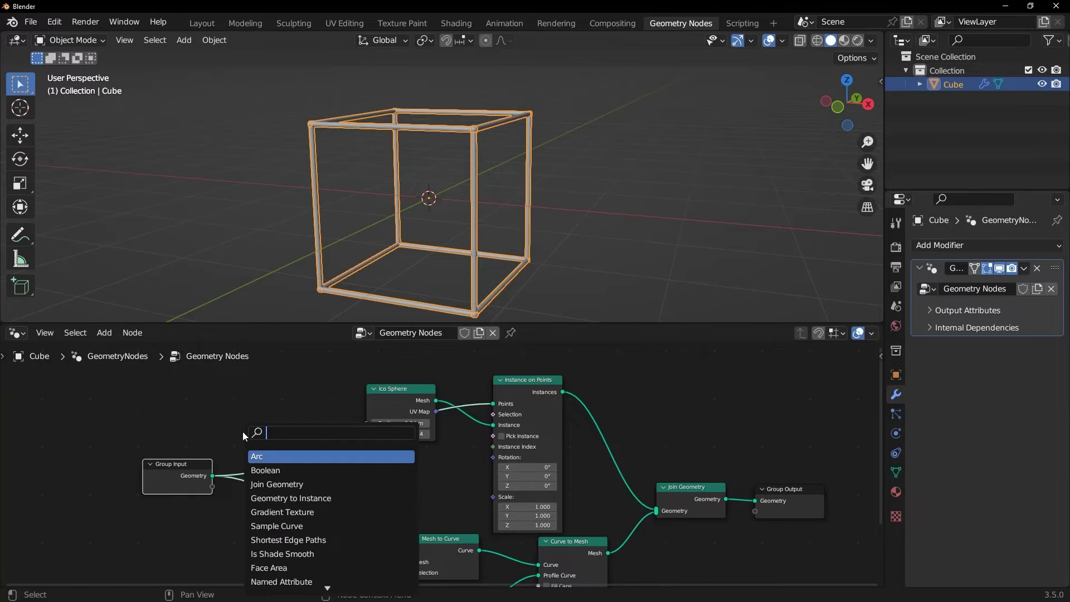
pyautogui.write('id')
pyautogui.press('Return')
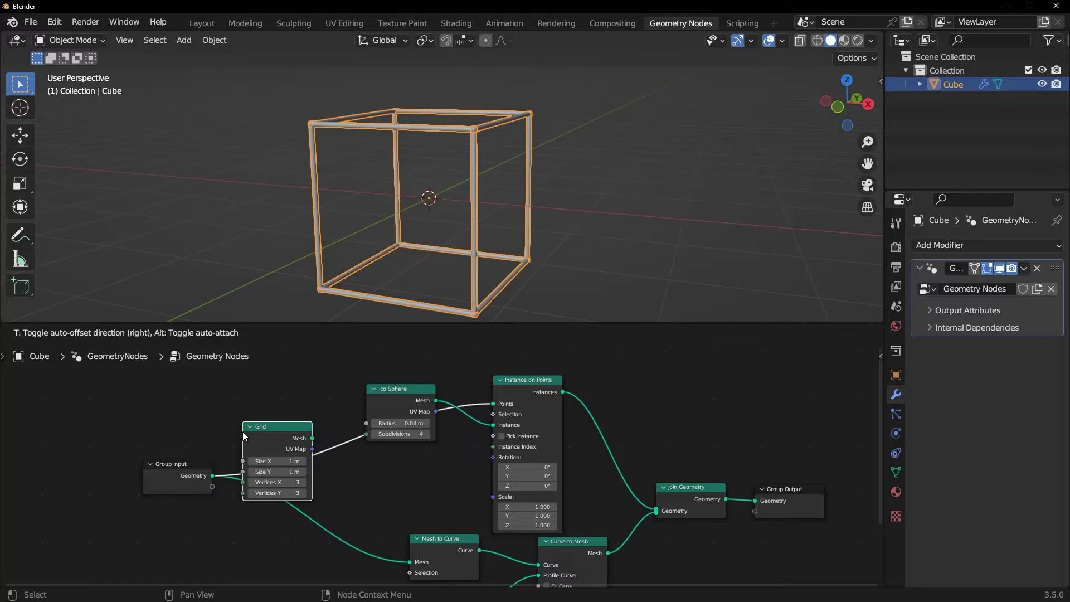
pyautogui.click(260, 434)
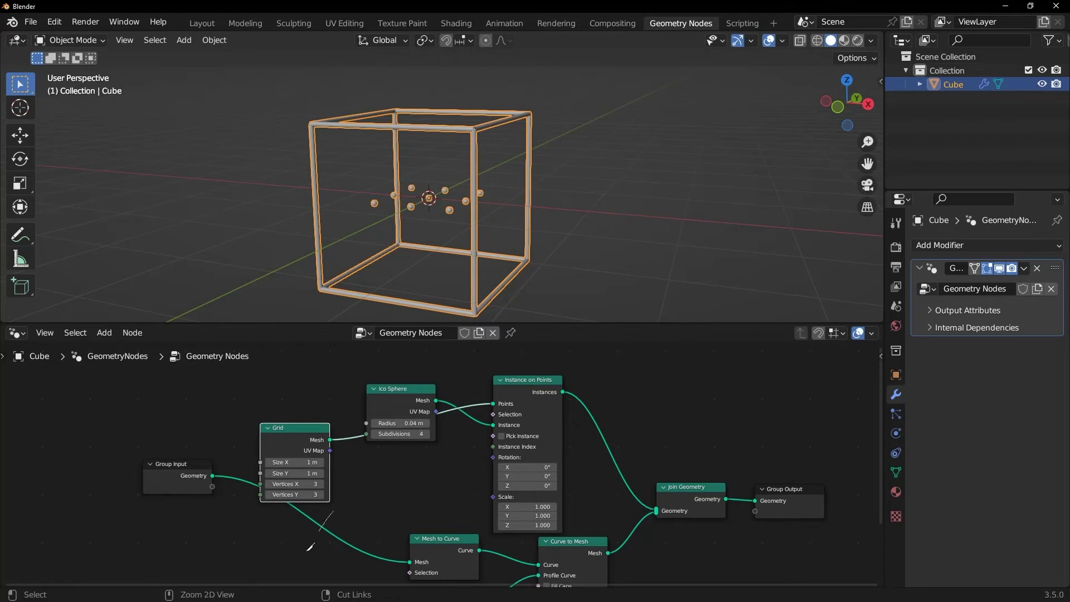
pyautogui.keyDown('ctrl'); pyautogui.moveTo(310, 549); pyautogui.dragTo(341, 512, button='right'); pyautogui.keyUp('ctrl')
pyautogui.moveTo(409, 562); pyautogui.dragTo(330, 440)
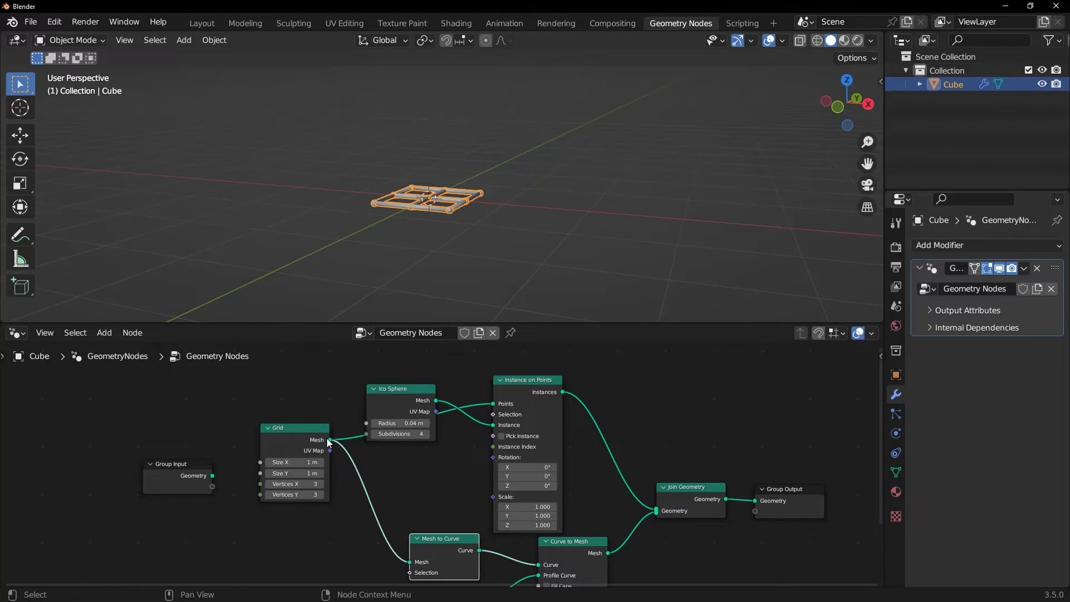
# Step: Space out the Group Input and Grid nodes, and set the grid to 5.3 m in X and Y with 11 vertices each way
pyautogui.moveTo(430, 181); pyautogui.dragTo(456, 242, button='middle')
pyautogui.scroll(3, 457, 225)
pyautogui.scroll(-2, 457, 226)
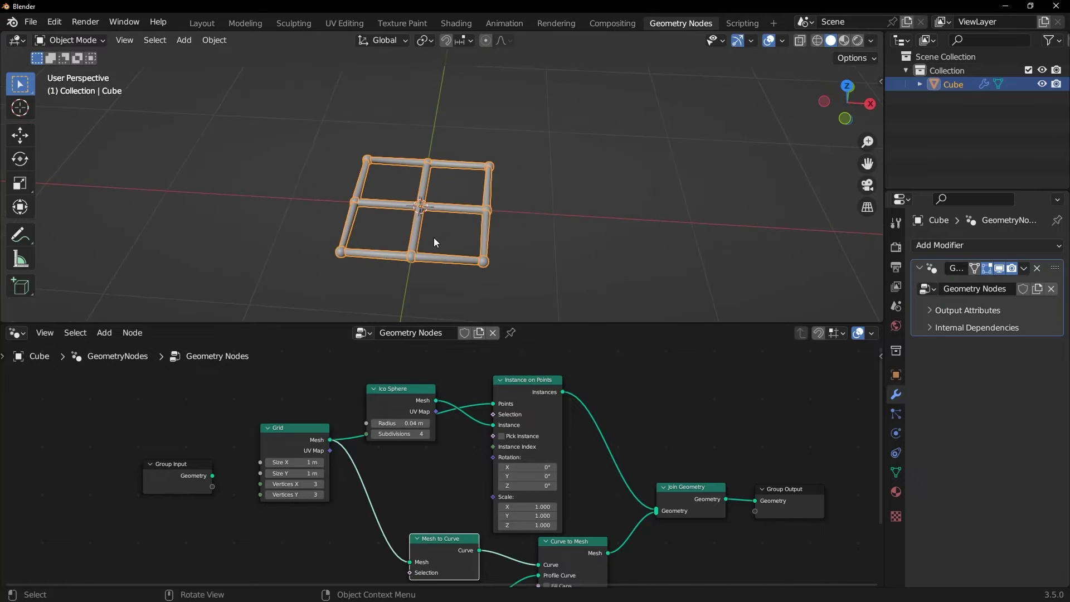
pyautogui.moveTo(179, 464); pyautogui.dragTo(114, 463)
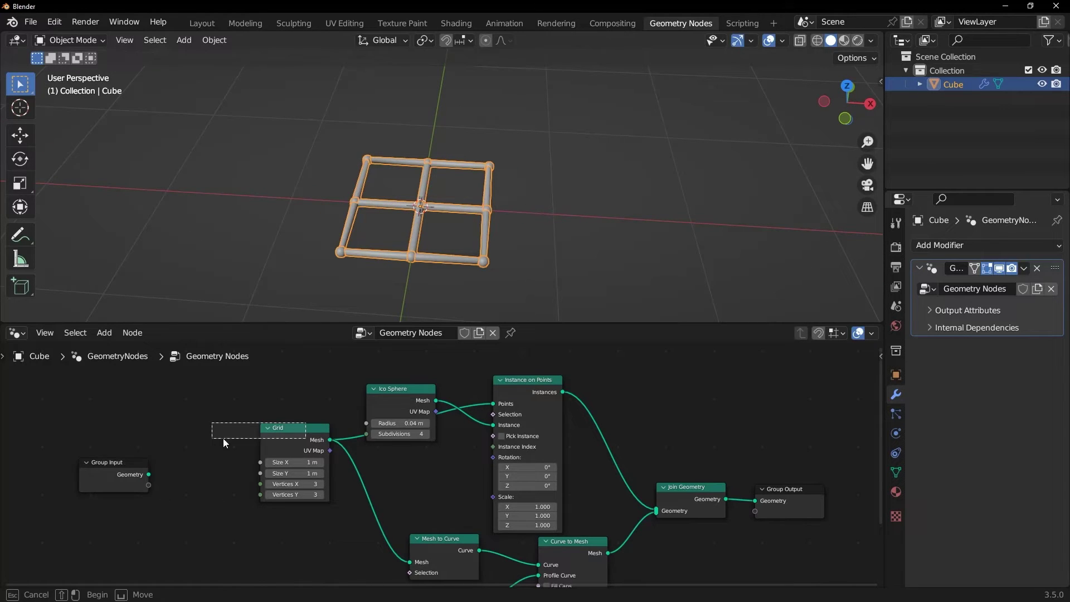
pyautogui.moveTo(305, 422); pyautogui.dragTo(216, 425)
pyautogui.moveTo(206, 464); pyautogui.dragTo(292, 475)
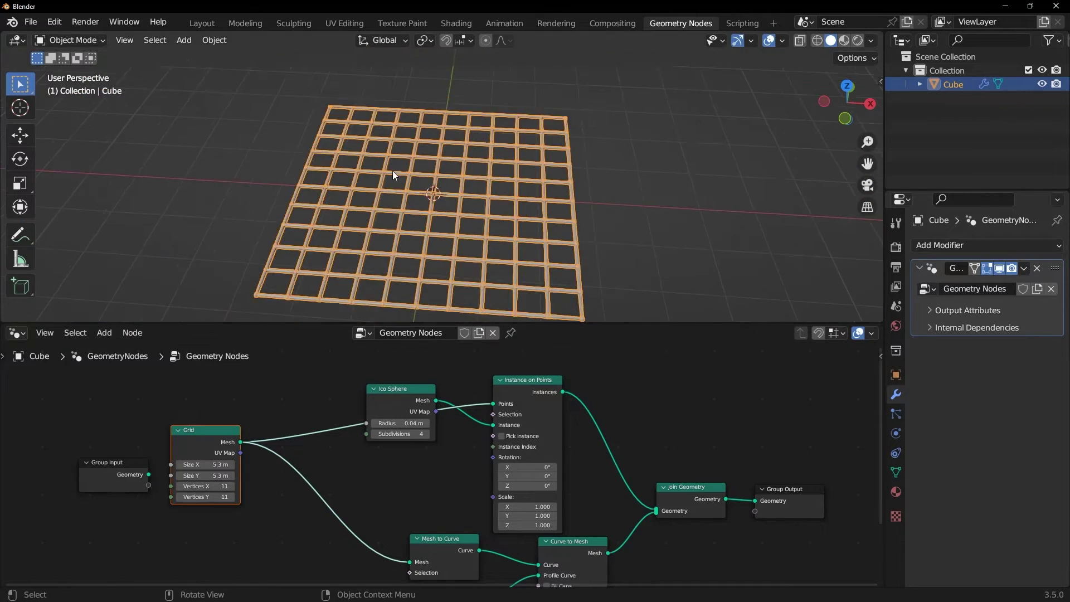
# Step: Add a monkey mesh object to the scene and move it beside the wireframe grid
pyautogui.click(636, 272)
pyautogui.moveTo(635, 272); pyautogui.dragTo(549, 234, button='middle')
pyautogui.click(340, 374)
pyautogui.click(184, 40)
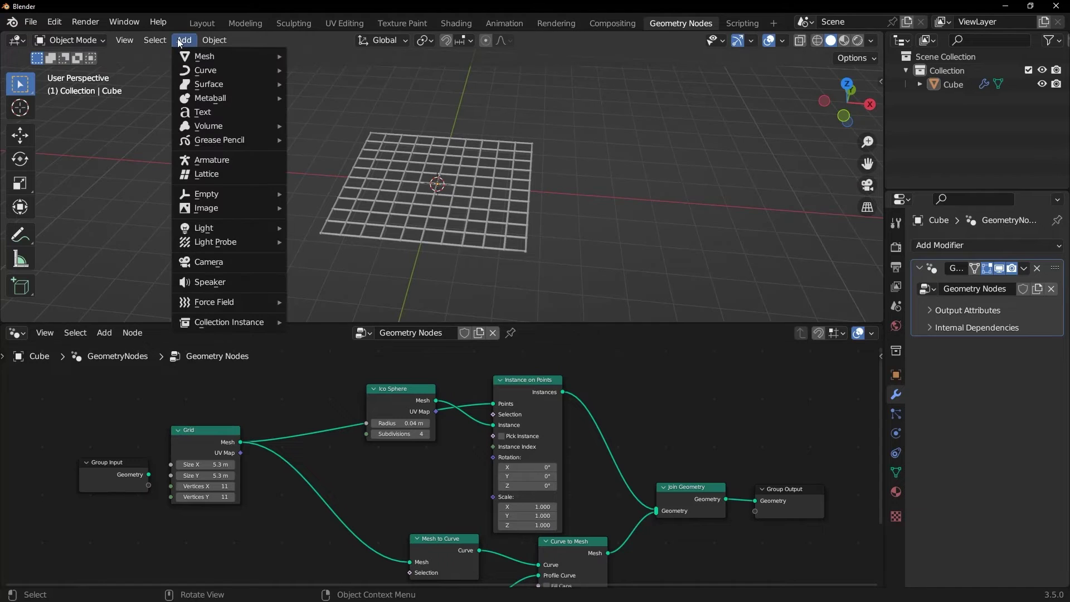
pyautogui.moveTo(204, 56)
pyautogui.click(327, 187)
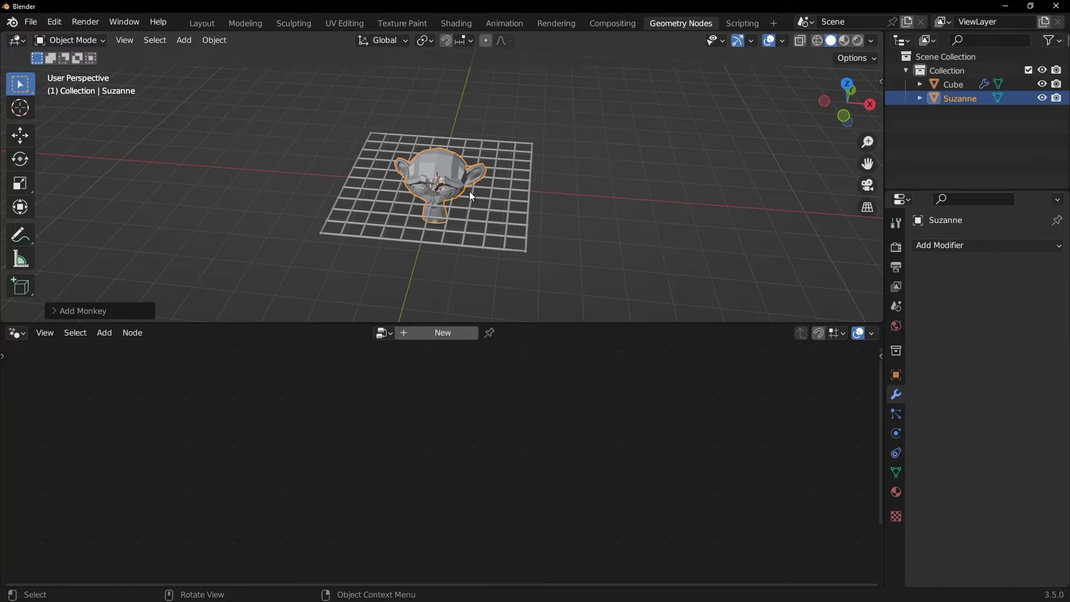
pyautogui.press('g')
pyautogui.click(193, 191)
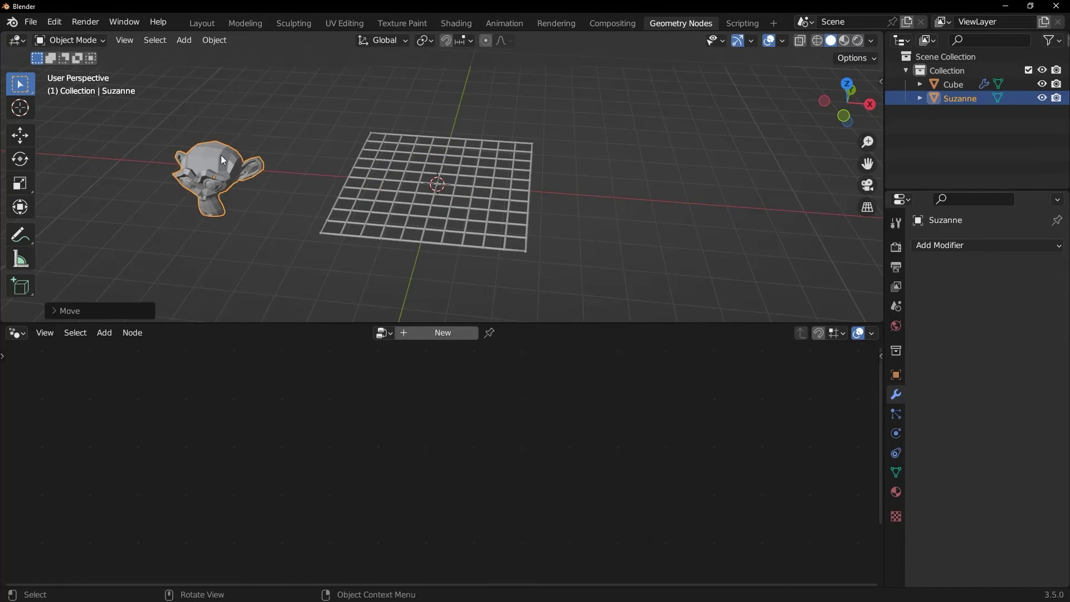
# Step: Bring Suzanne into the cube's node tree as an Object Info node and cut the Grid's outgoing links
pyautogui.click(412, 243)
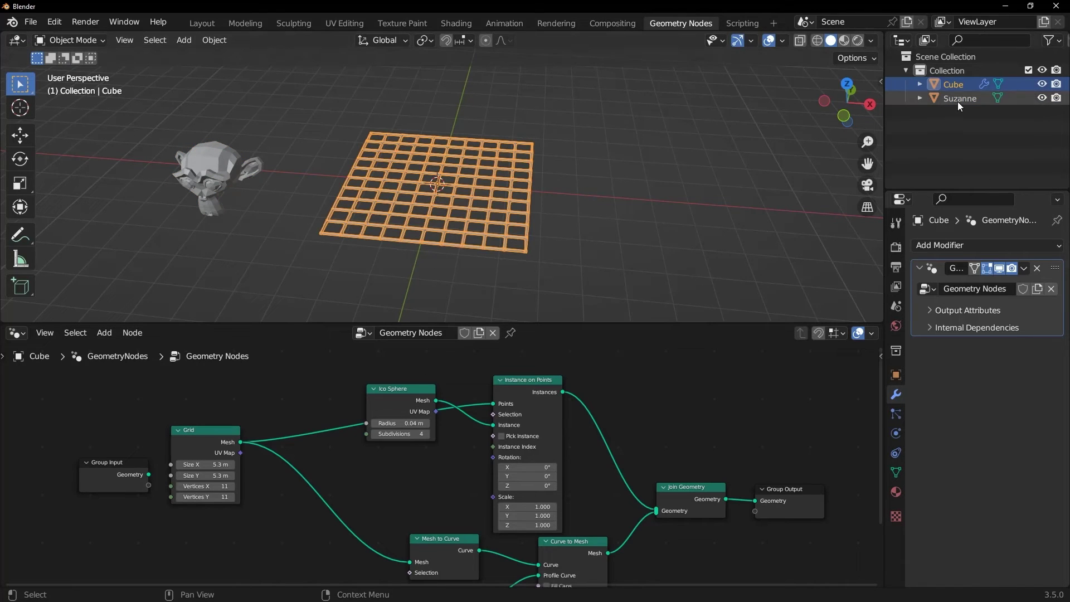
pyautogui.moveTo(958, 102); pyautogui.dragTo(256, 392)
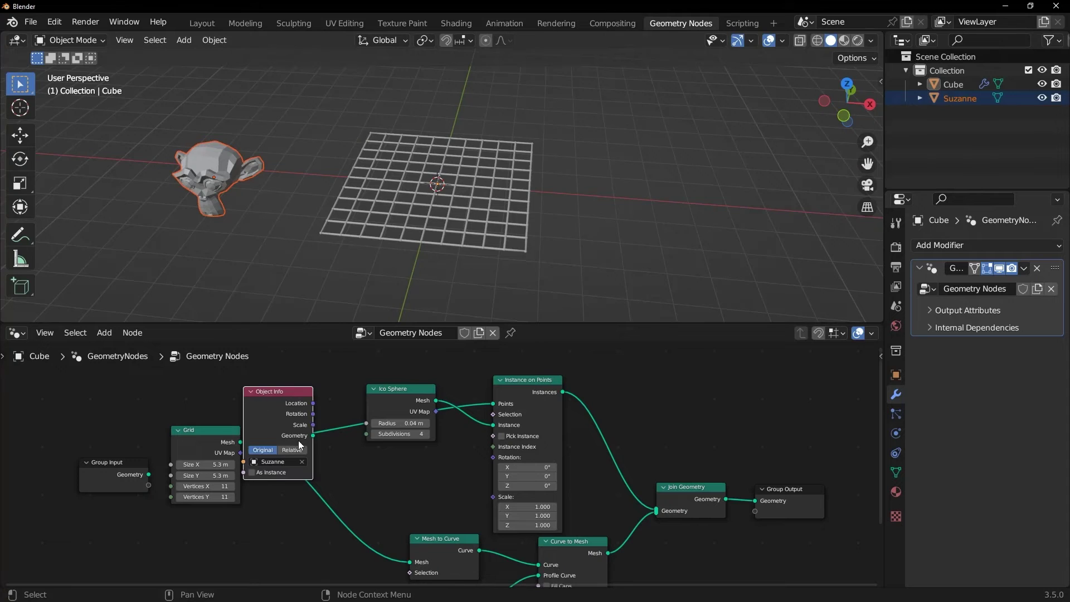
pyautogui.moveTo(333, 422)
pyautogui.keyDown('ctrl'); pyautogui.mouseDown(button='right')
pyautogui.moveTo(325, 449)
pyautogui.moveTo(337, 471)
pyautogui.moveTo(320, 550)
pyautogui.mouseUp(button='right'); pyautogui.keyUp('ctrl')
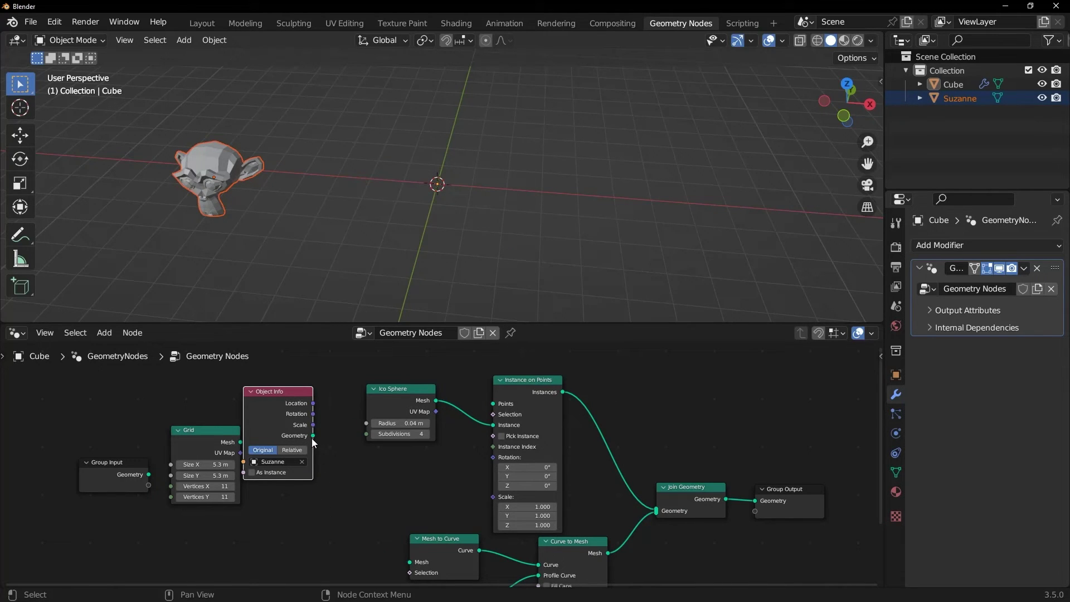
# Step: Connect Object Info's geometry to Mesh to Curve's mesh input and move the Object Info node lower, nearer to it
pyautogui.moveTo(313, 437); pyautogui.dragTo(353, 428)
pyautogui.moveTo(346, 464); pyautogui.dragTo(410, 562)
pyautogui.moveTo(289, 394); pyautogui.dragTo(322, 475)
pyautogui.scroll(3, 463, 224)
pyautogui.moveTo(453, 218); pyautogui.dragTo(449, 182, button='middle')
# Step: Hide the original Suzanne object and reselect the cube object
pyautogui.click(960, 99)
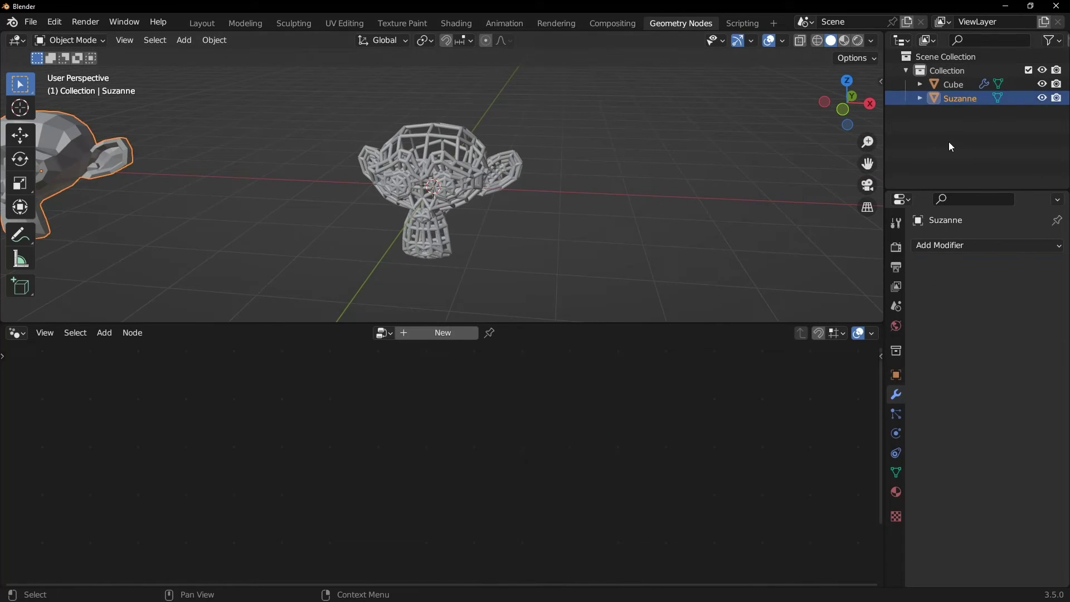
pyautogui.click(1042, 98)
pyautogui.click(953, 84)
# Step: Connect Object Info's geometry to the Points input of Instance on Points
pyautogui.scroll(6, 436, 189)
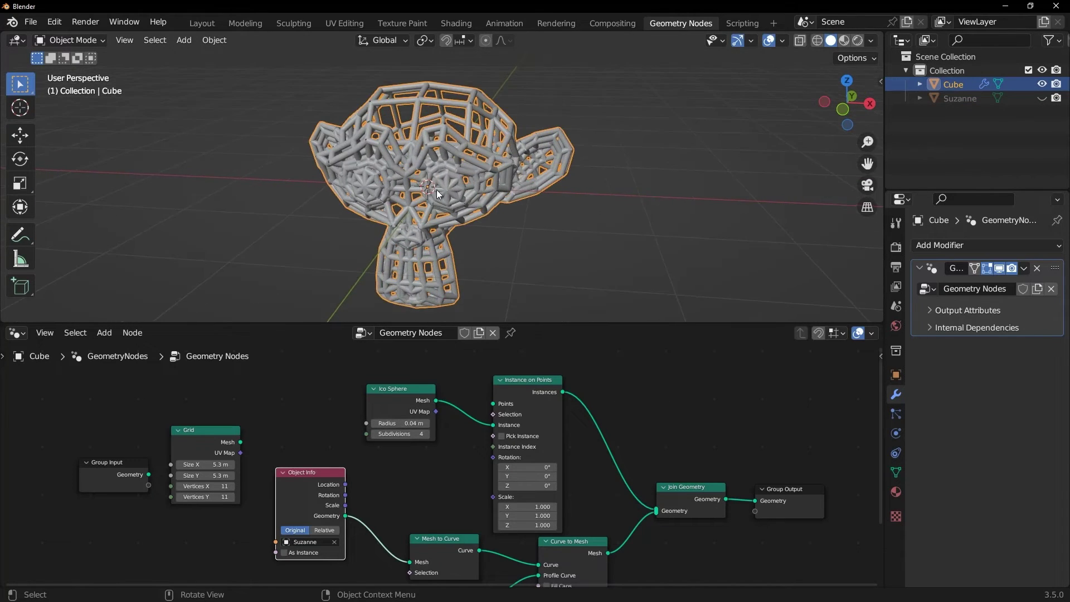
pyautogui.moveTo(395, 503); pyautogui.dragTo(378, 487, button='middle')
pyautogui.moveTo(473, 389); pyautogui.dragTo(329, 499)
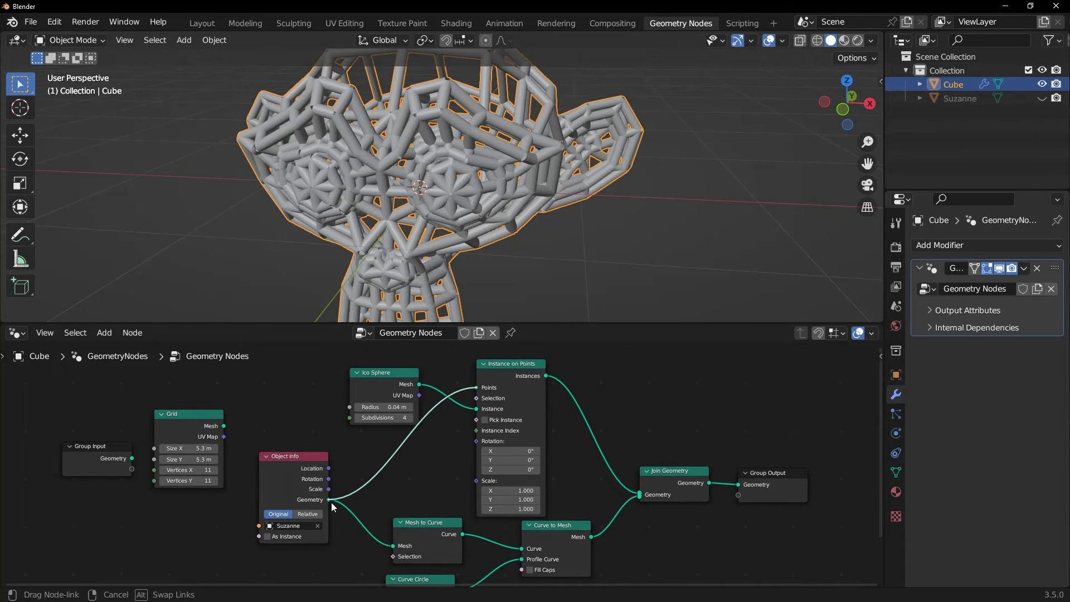
# Step: Scale up the wireframe monkey in the 3D view
pyautogui.scroll(-4, 413, 206)
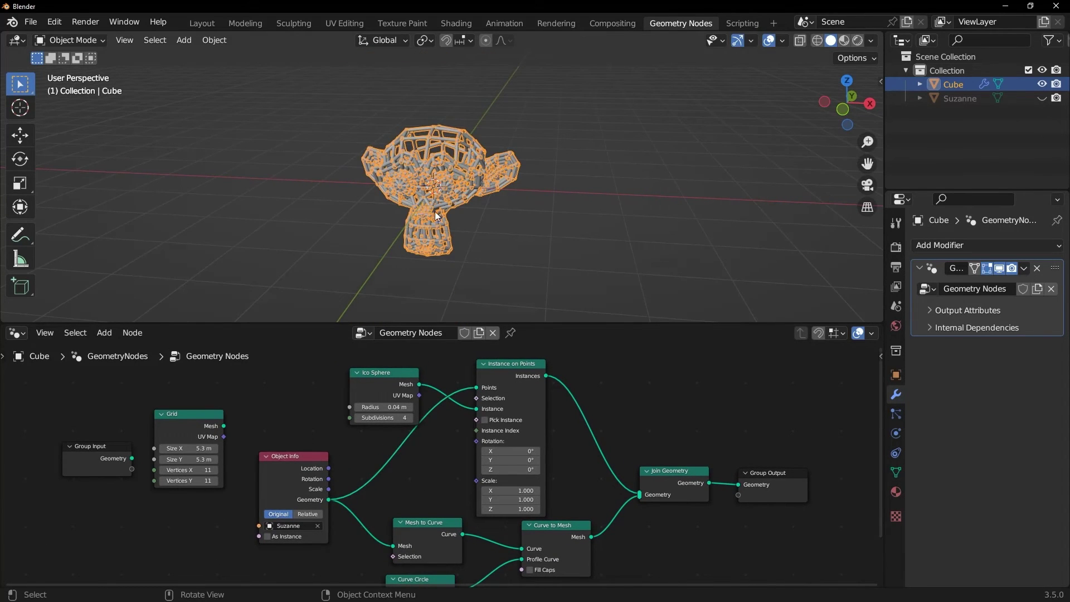
pyautogui.press('s')
pyautogui.click(505, 214)
# Step: Set the Curve Circle's radius to 0.01 m to thin the tubes
pyautogui.moveTo(437, 515); pyautogui.dragTo(409, 399, button='middle')
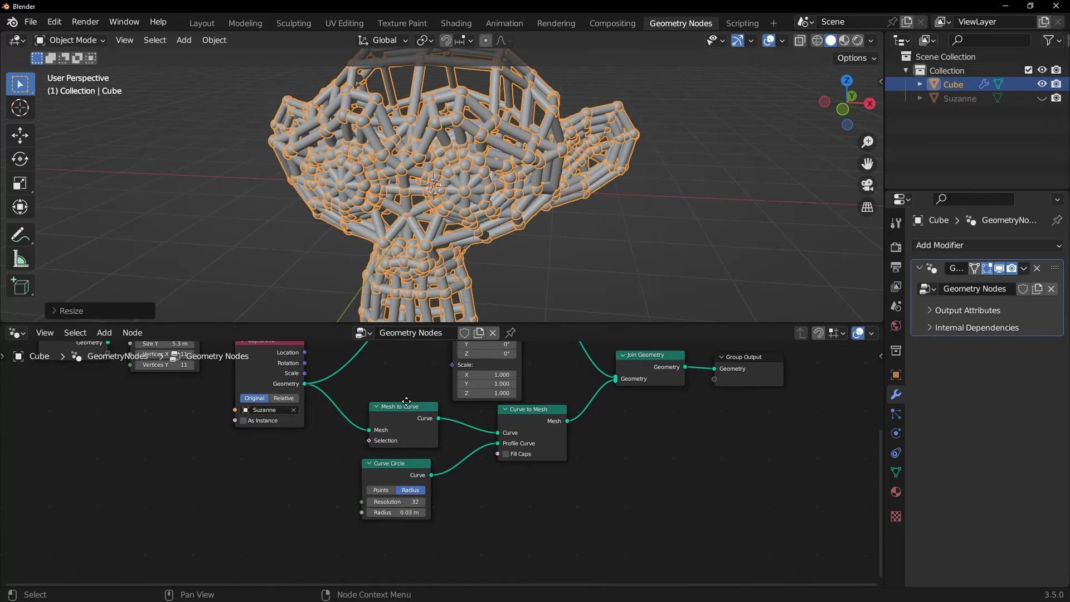
pyautogui.scroll(4, 424, 466)
pyautogui.click(366, 530)
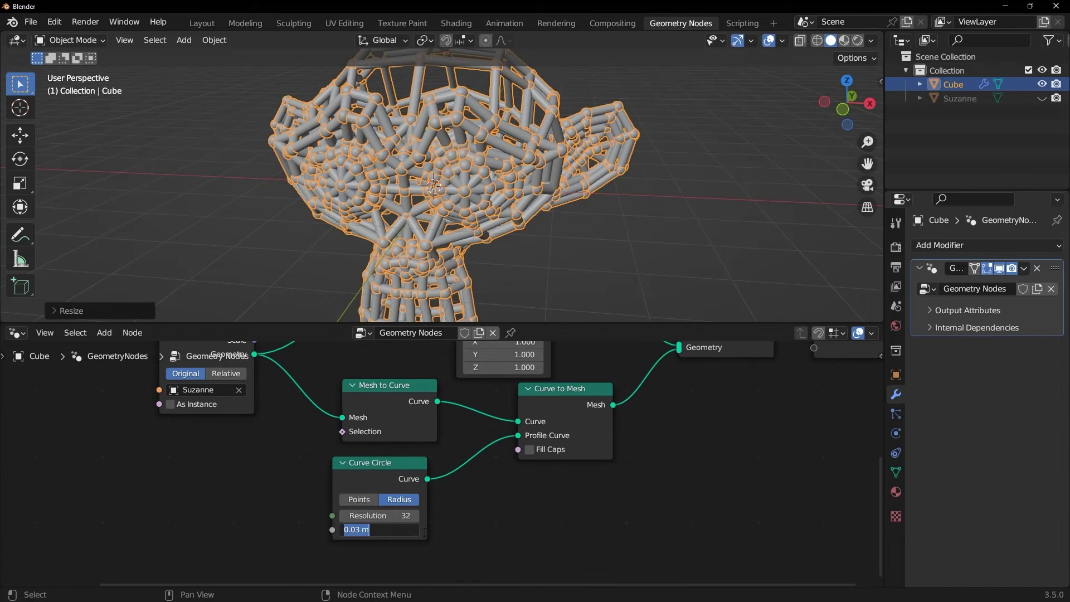
pyautogui.write('0')
pyautogui.press('Return')
# Step: Set the Ico Sphere's radius to 0.02 m and check the wireframe monkey from other angles
pyautogui.moveTo(485, 435); pyautogui.dragTo(493, 579, button='middle')
pyautogui.click(339, 407)
pyautogui.write('02')
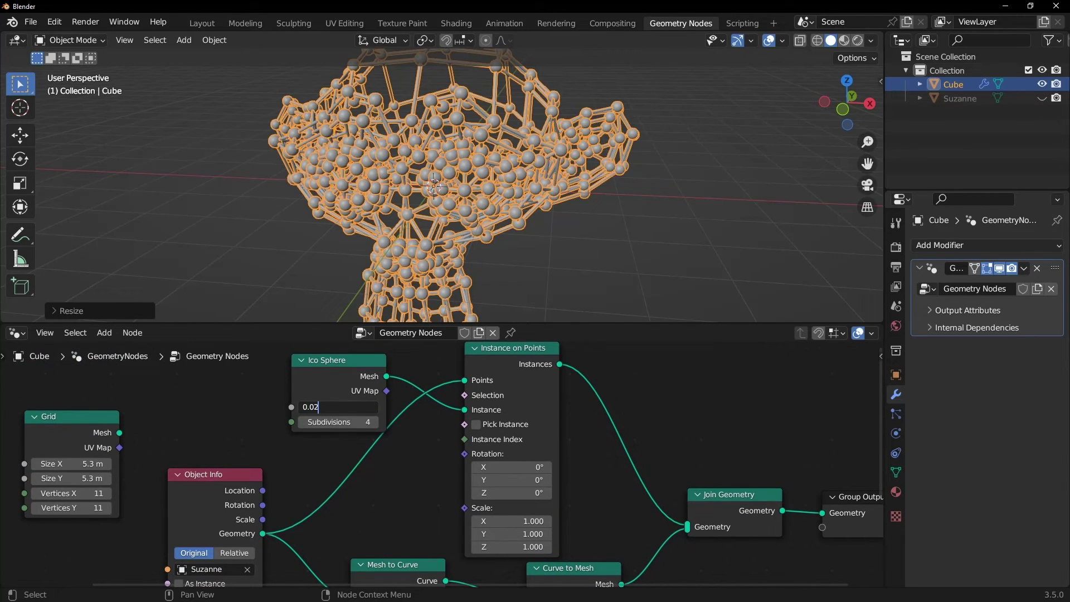
pyautogui.press('Return')
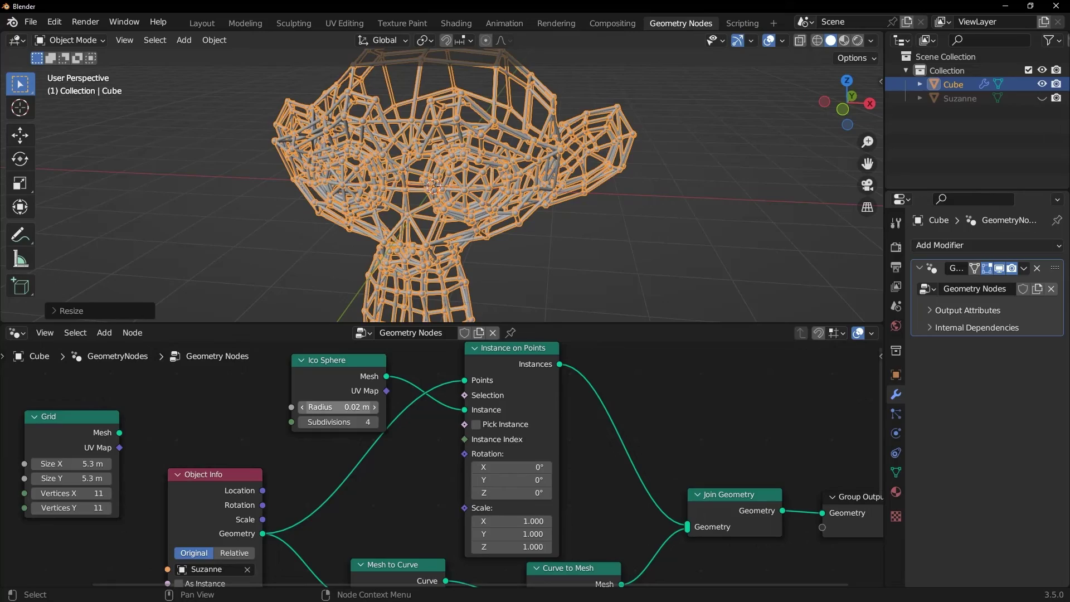
pyautogui.click(654, 259)
pyautogui.moveTo(502, 239); pyautogui.dragTo(577, 246, button='middle')
pyautogui.moveTo(595, 231); pyautogui.dragTo(474, 229, button='middle')
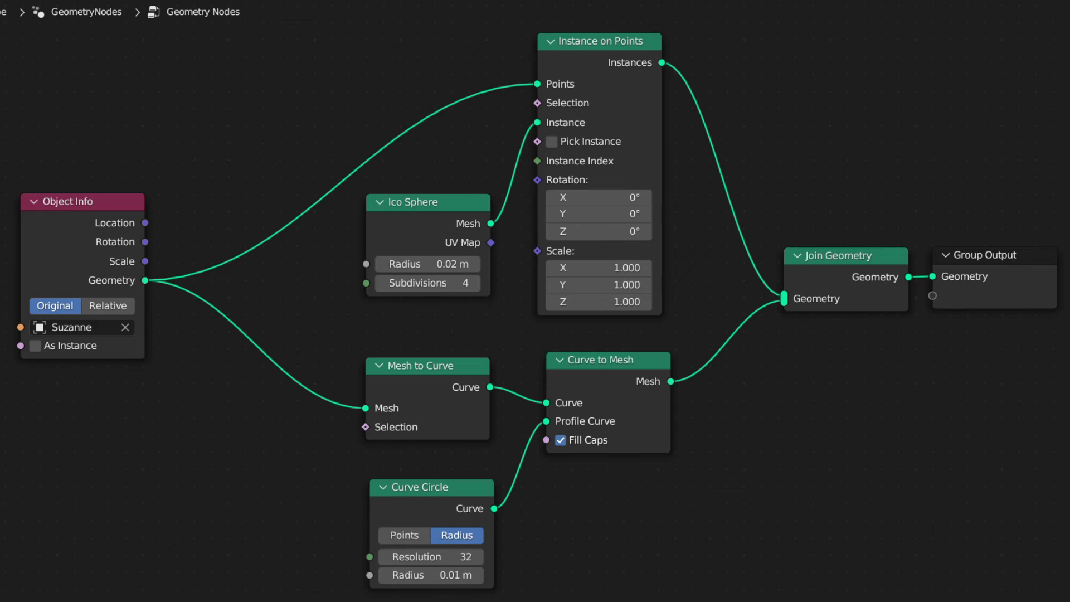